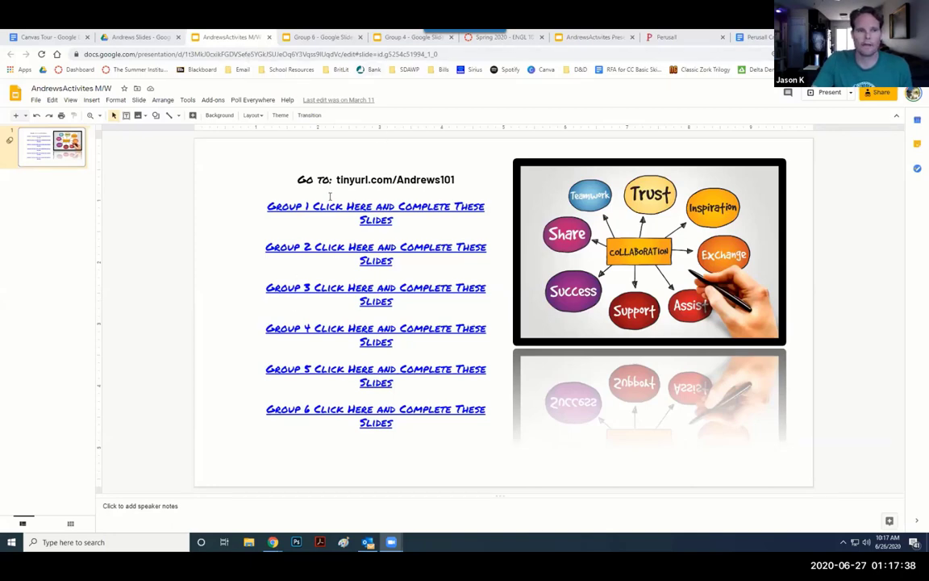
Review the blank Group 6 slide template from the title slide through the collage, research, vocab, questions and works cited slides.
left_click(325, 37)
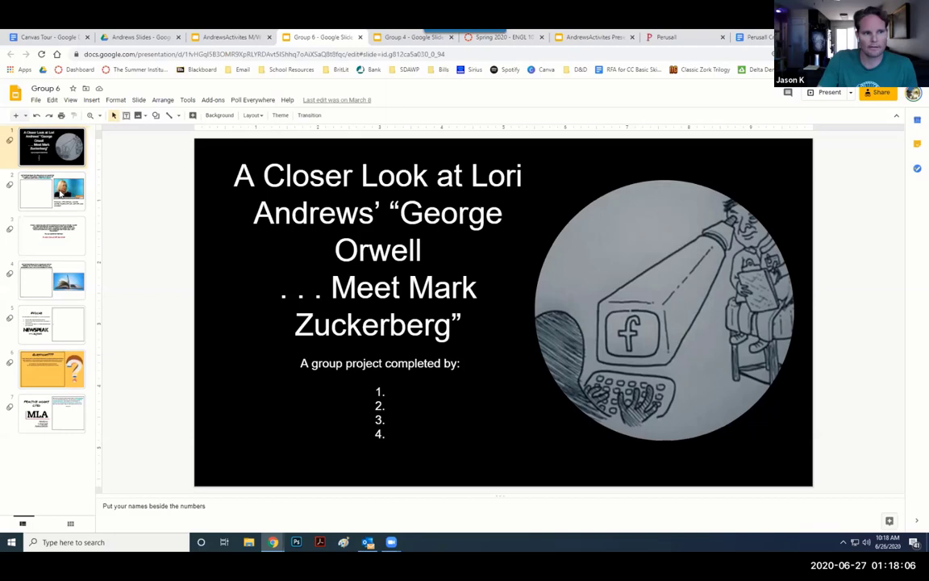
left_click(61, 192)
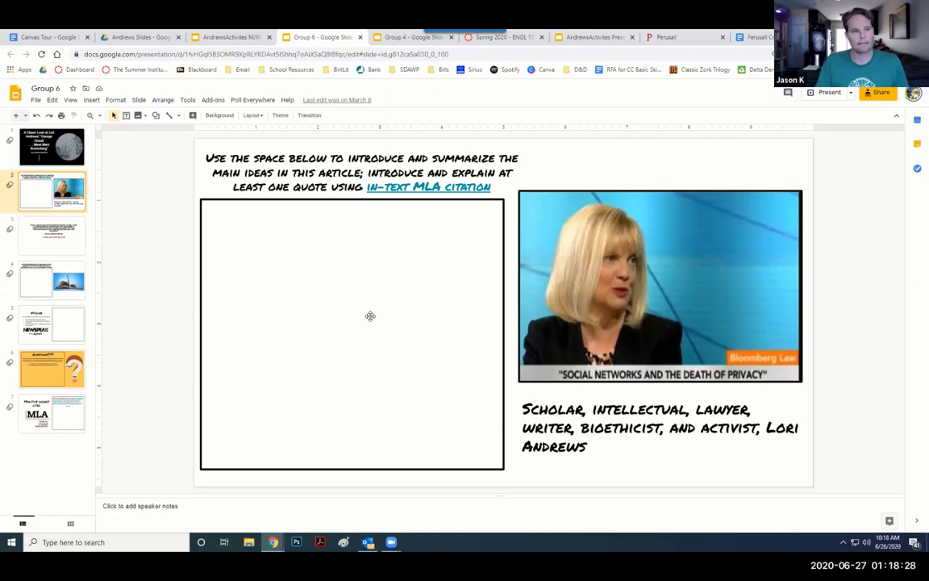
left_click(55, 238)
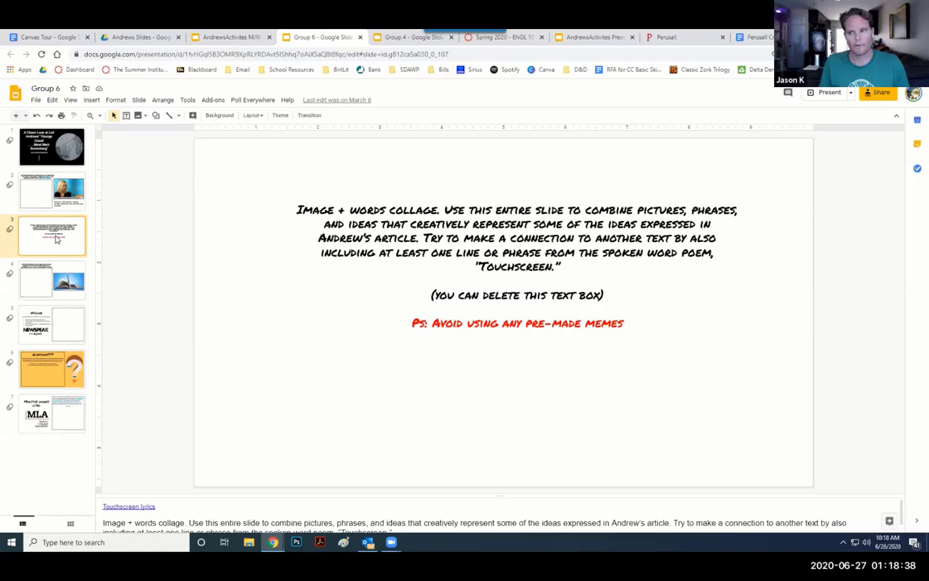
left_click(38, 296)
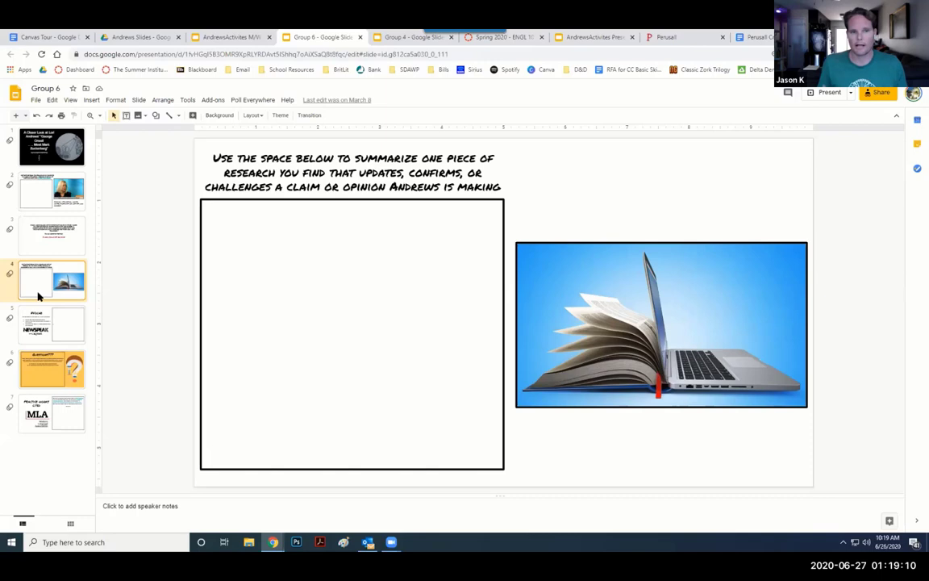
left_click(47, 331)
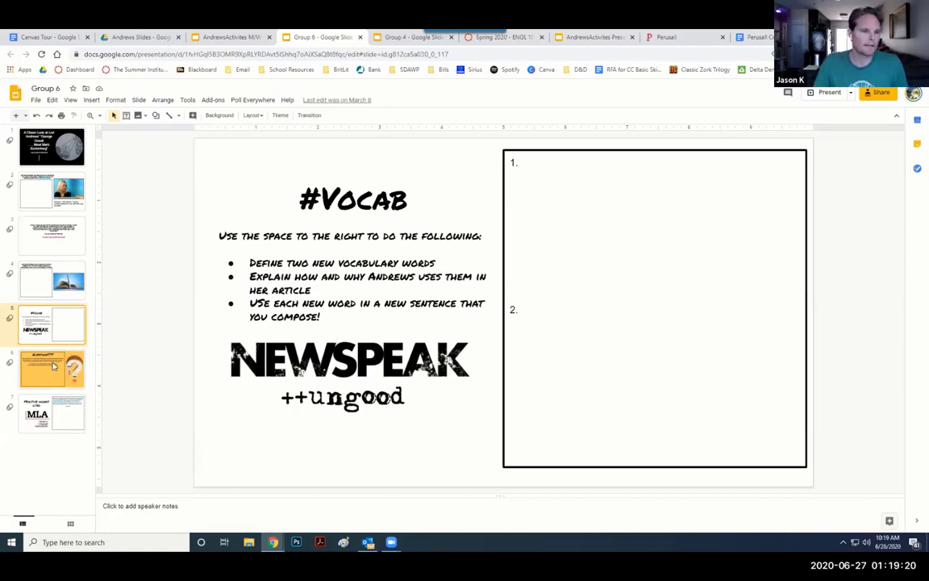
left_click(53, 366)
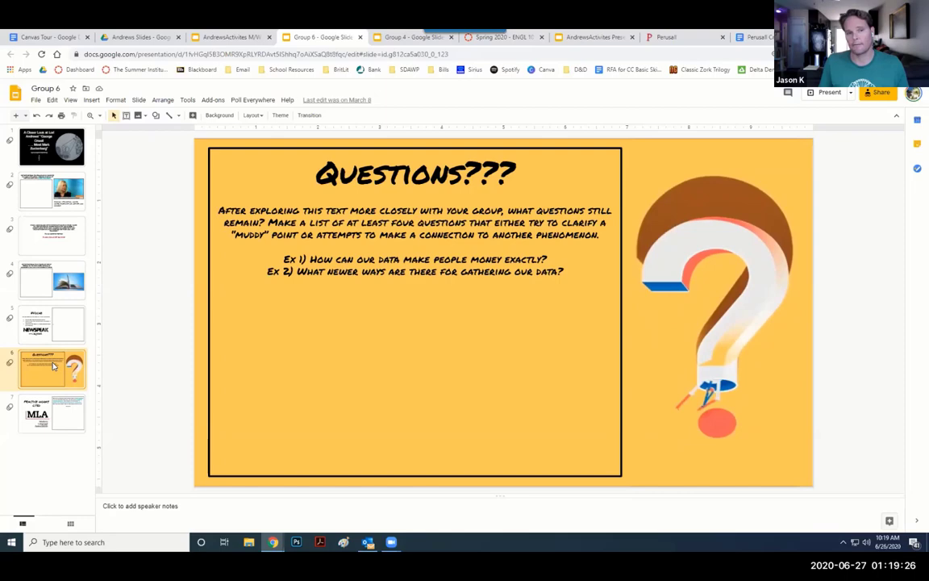
left_click(47, 418)
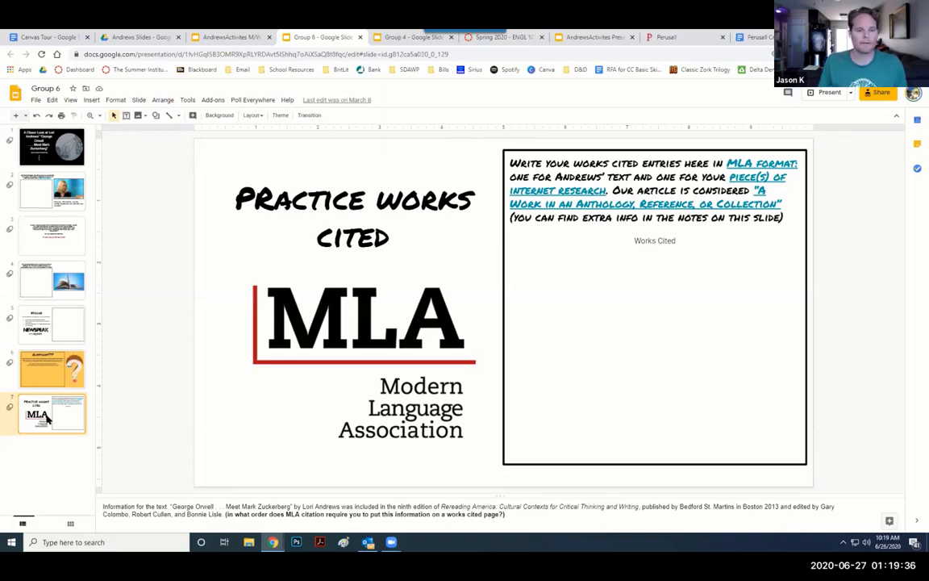
Review the completed Group 4 presentation from the article summary on slide 2 through the Practice Works Cited slide.
left_click(403, 39)
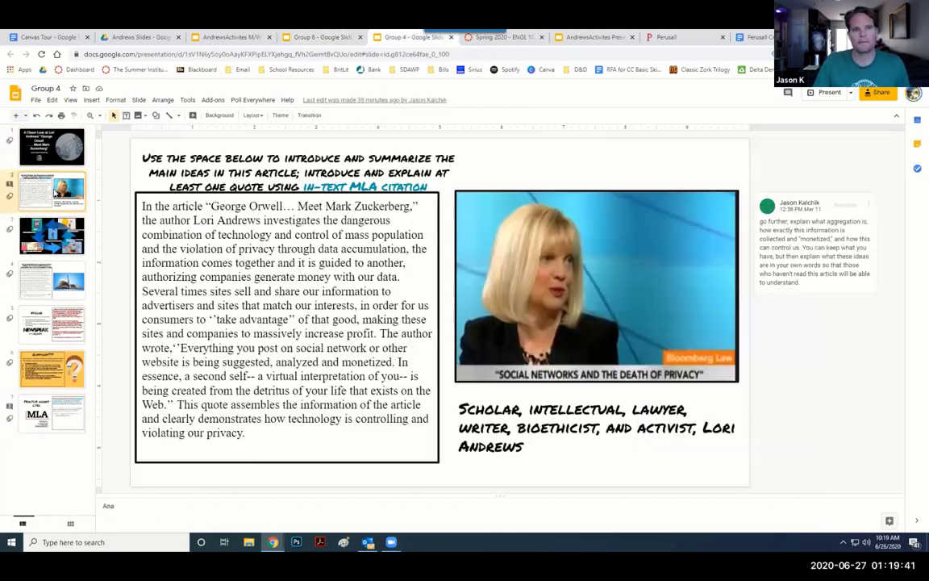
left_click(54, 191)
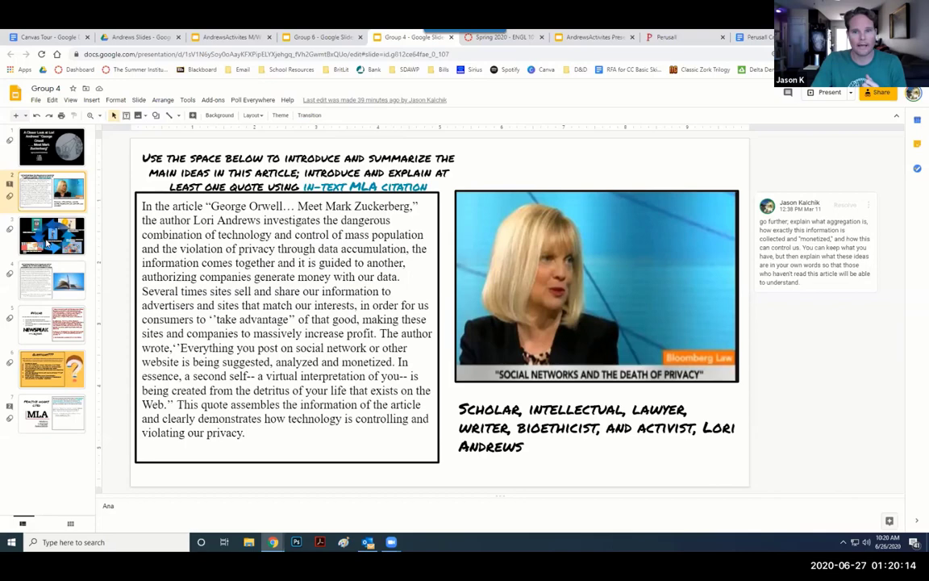
left_click(47, 242)
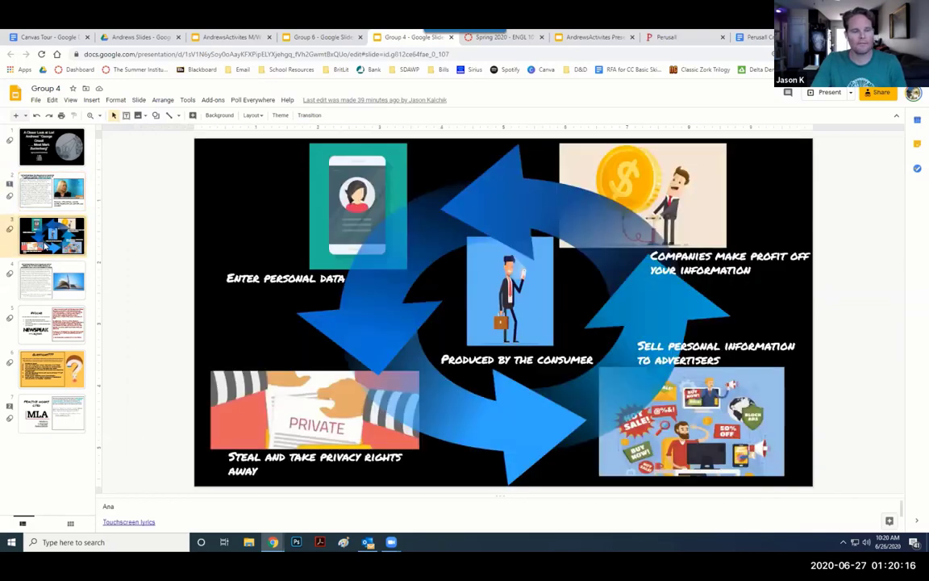
left_click(55, 289)
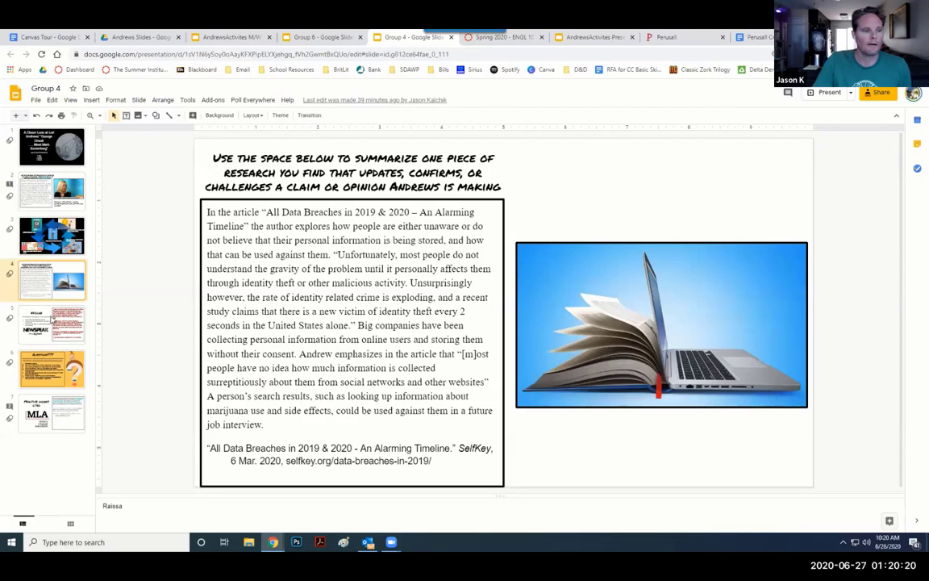
left_click(55, 324)
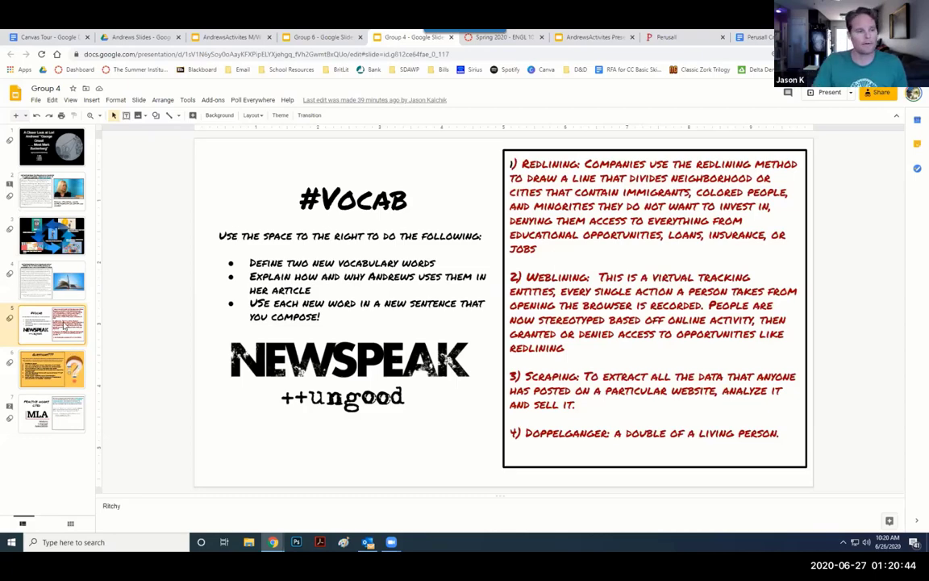
left_click(55, 372)
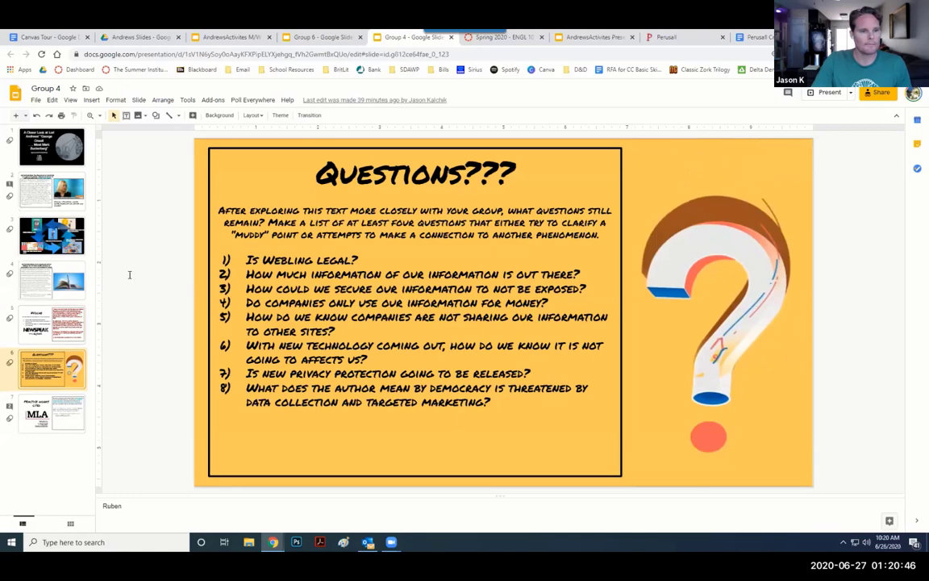
left_click(52, 413)
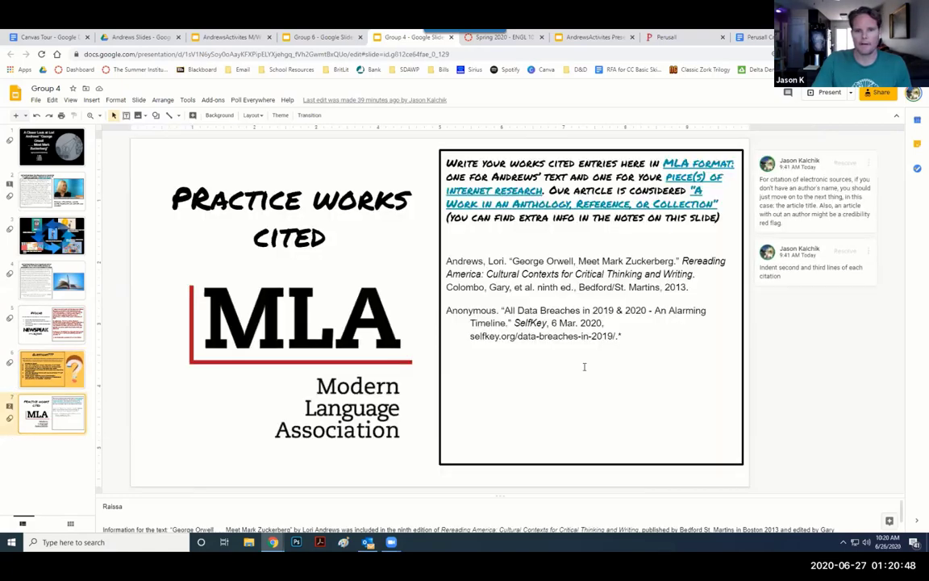
Look through the weekly content on the Spring 2020 ENGL 101 course home page and open the Week 7/8: Picking Through The Pixels module.
left_click(525, 42)
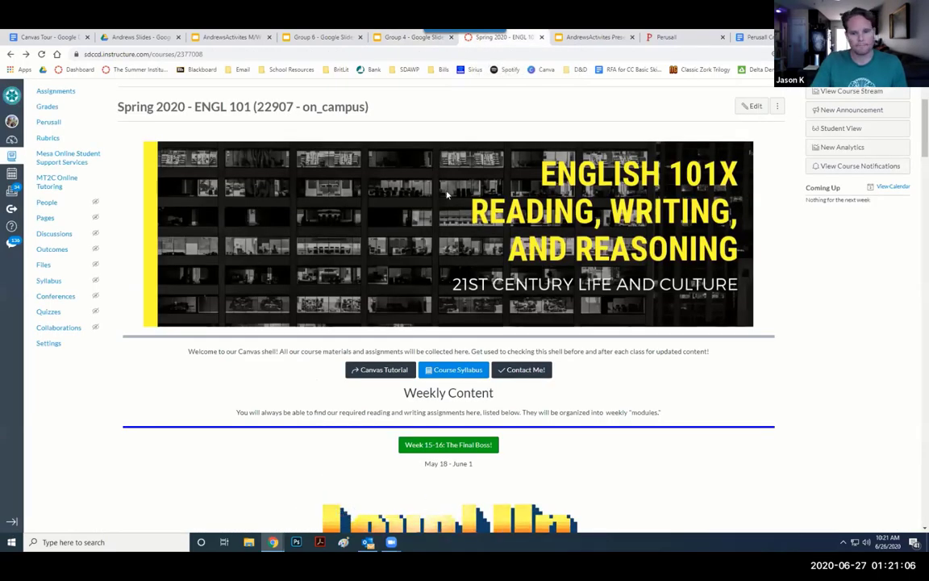
scroll(447, 194, "down", 2)
scroll(447, 195, "down", 10)
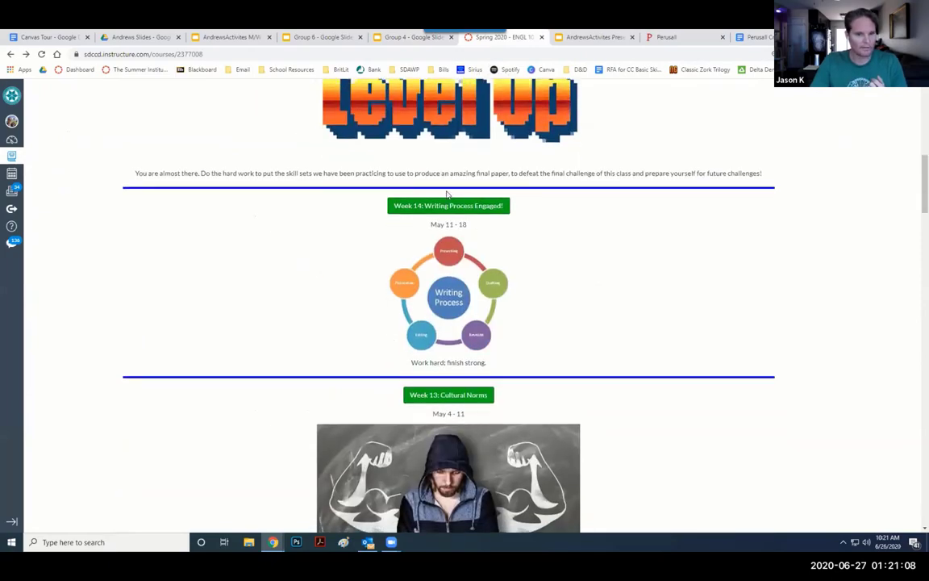
scroll(446, 194, "down", 4)
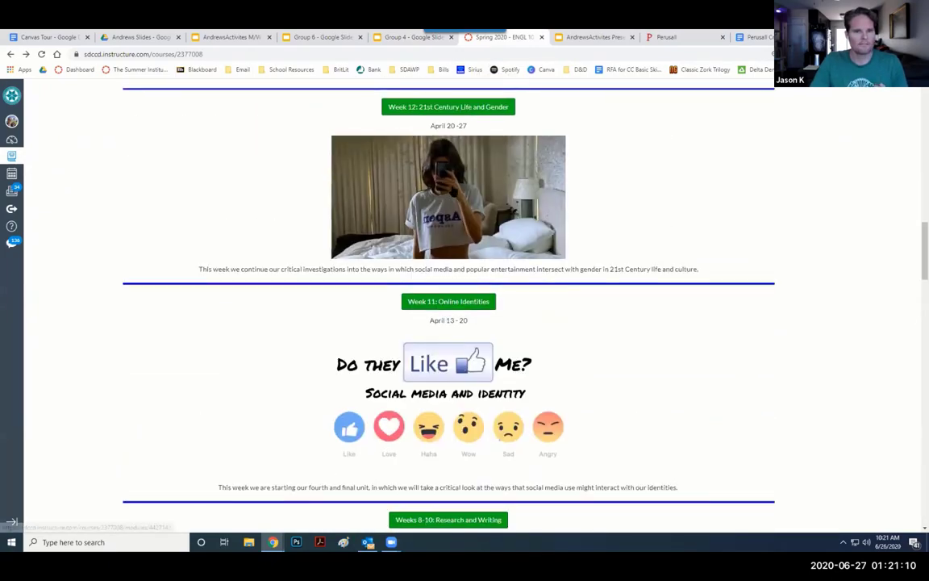
scroll(453, 192, "up", 8)
scroll(454, 189, "up", 5)
scroll(429, 236, "down", 1)
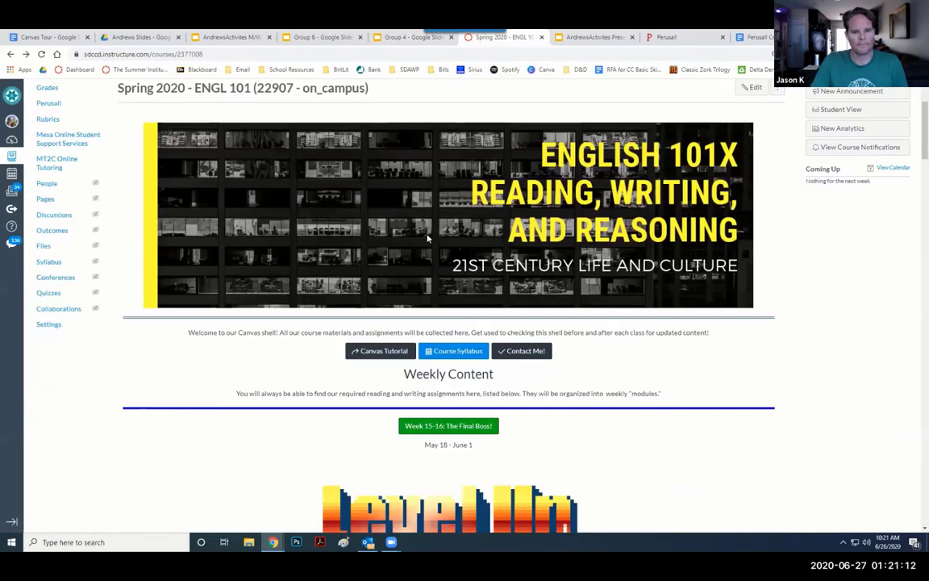
scroll(449, 304, "down", 1)
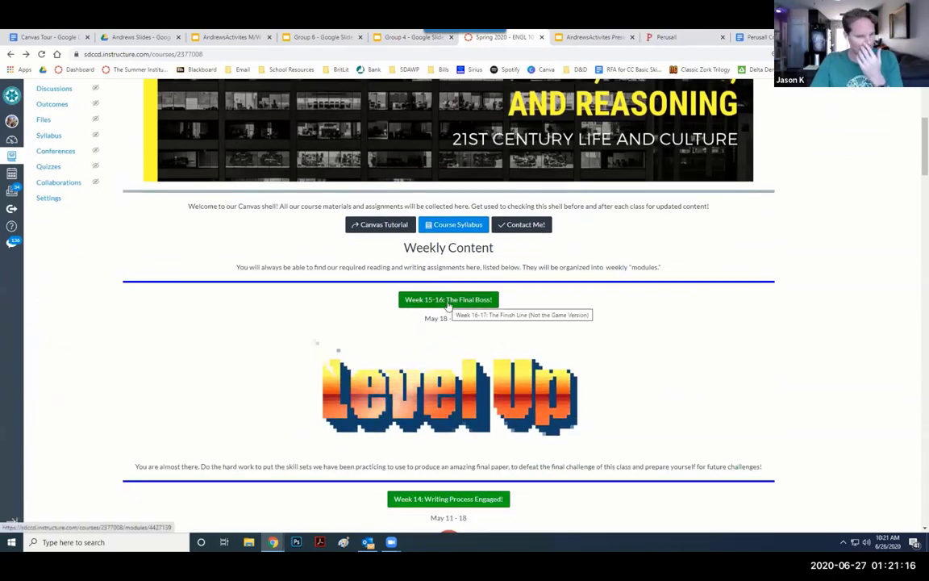
scroll(486, 256, "down", 2)
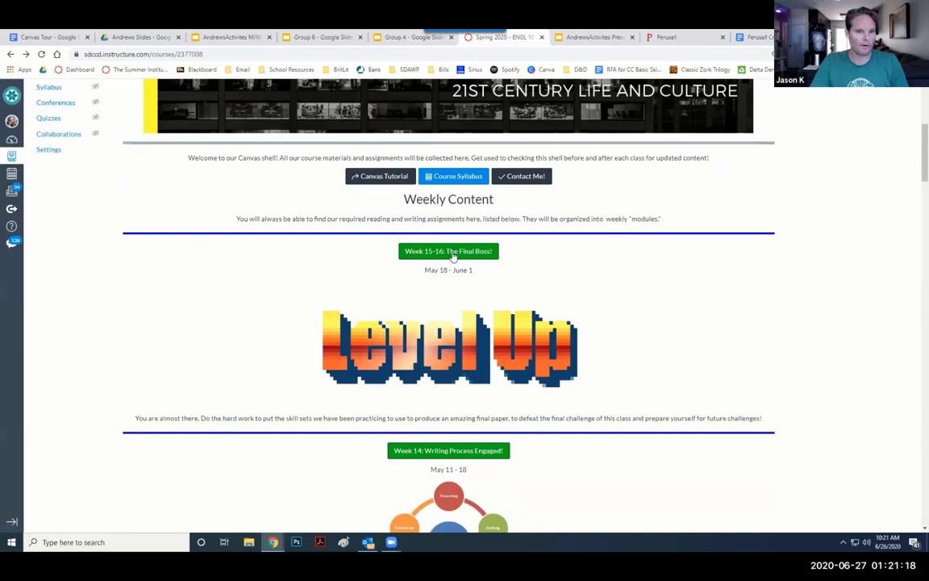
scroll(486, 271, "down", 2)
scroll(484, 269, "up", 2)
scroll(476, 264, "down", 3)
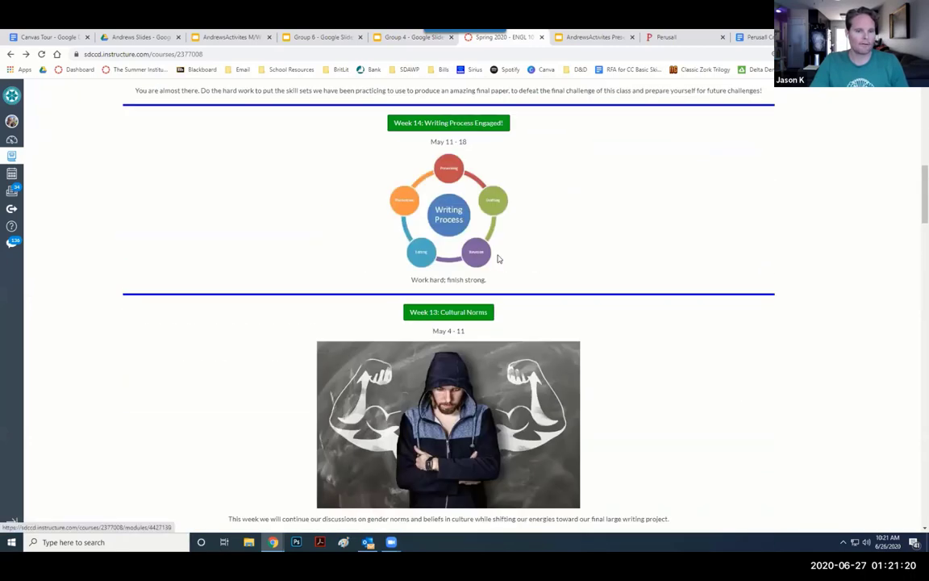
scroll(497, 242, "down", 5)
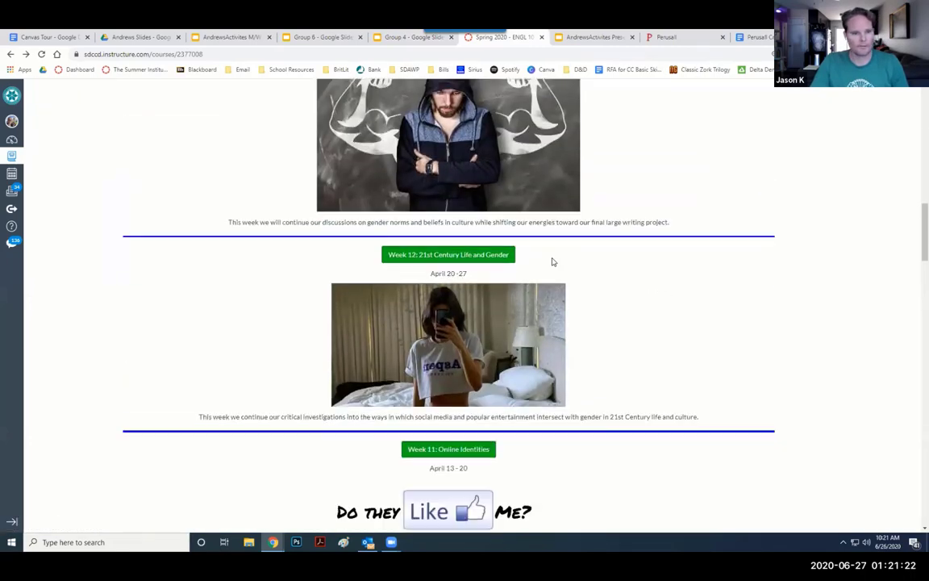
scroll(554, 261, "down", 6)
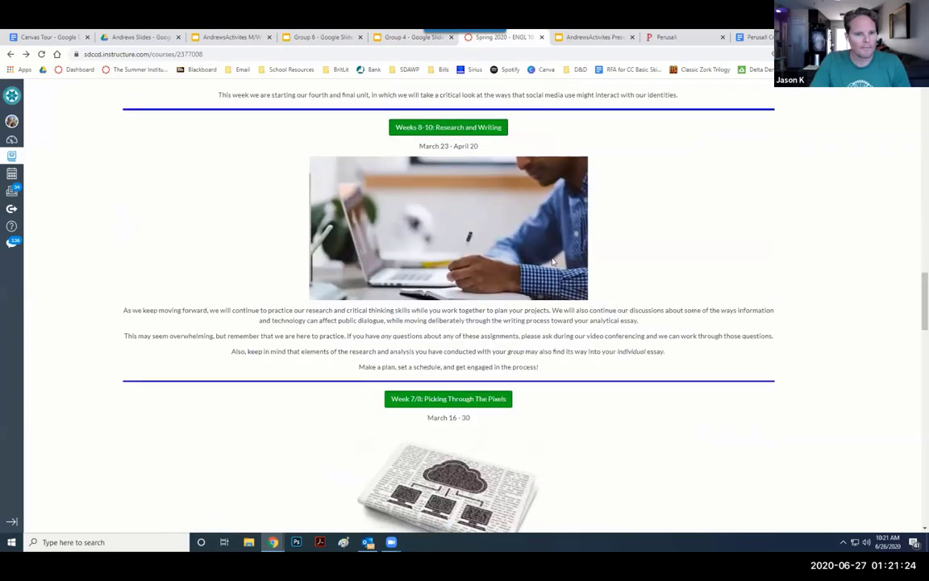
left_click(470, 257)
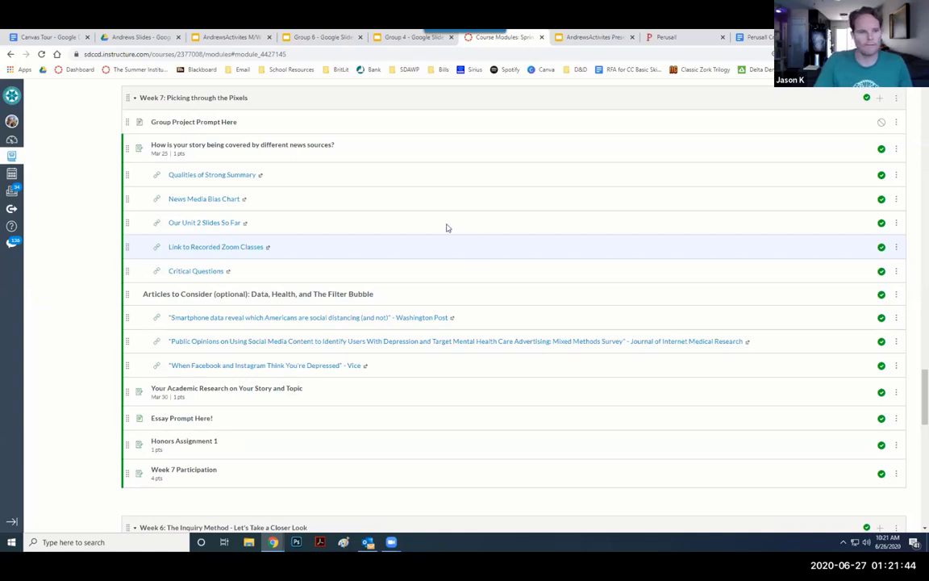
Open Our Unit 2 Slides So Far from the Week 7 module and go through its slides up to #ContentFiltering.
left_click(220, 228)
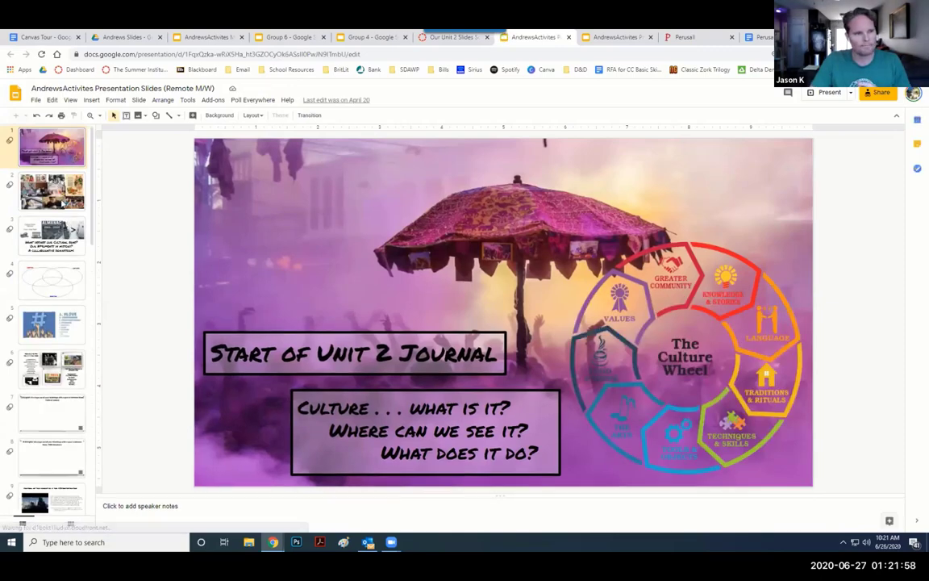
left_click(57, 197)
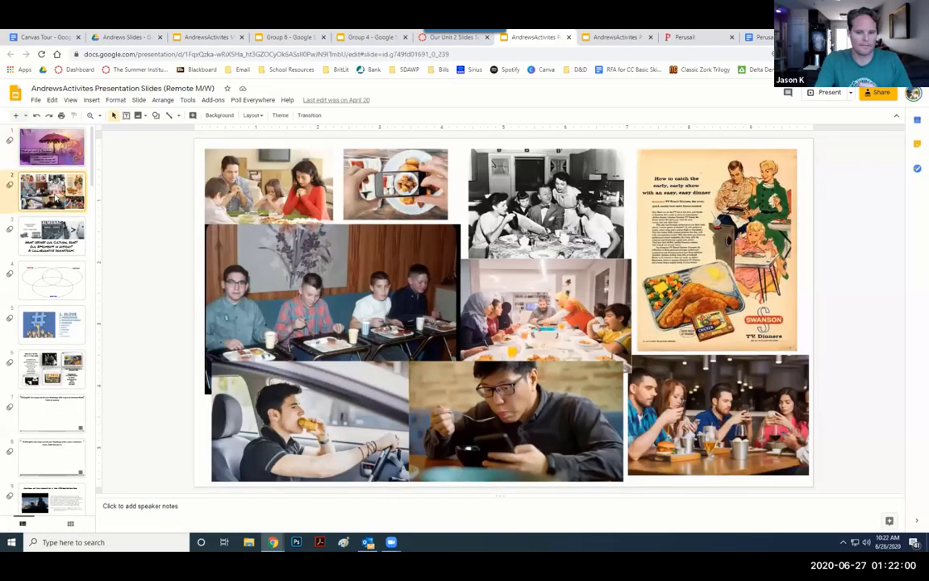
key("Down")
key("Down")
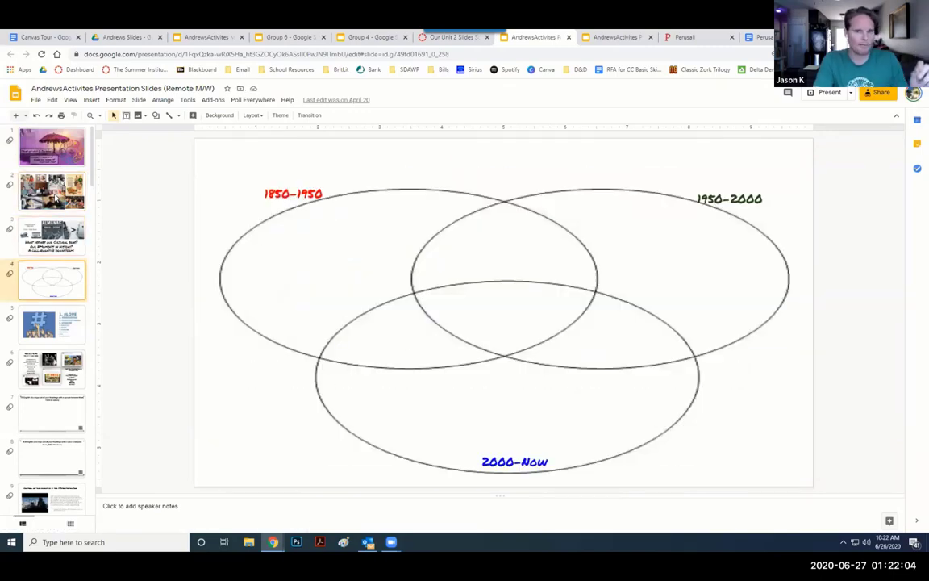
key("Down")
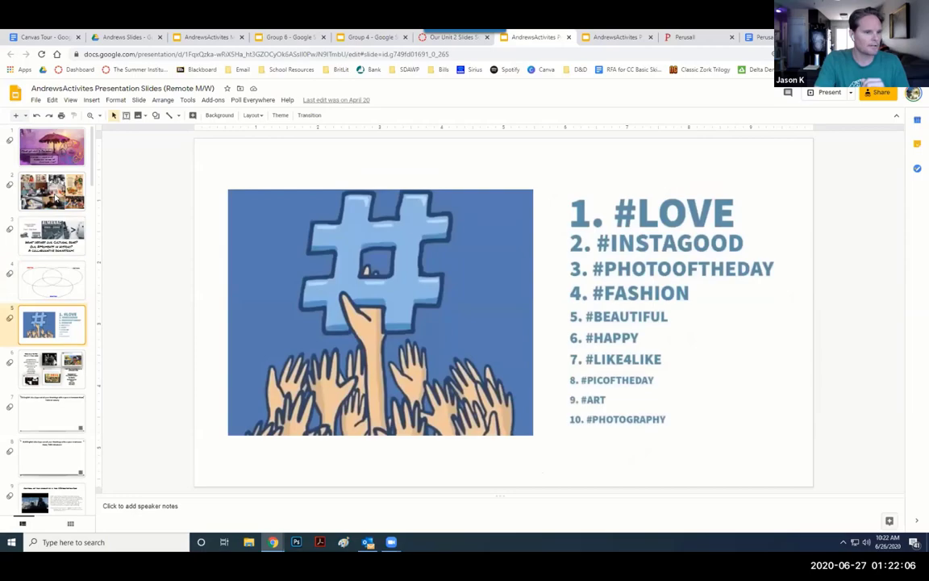
key("Down")
key("Down")
key("Down")
key("Down")
key("Down")
key("Down")
key("Down")
key("Down")
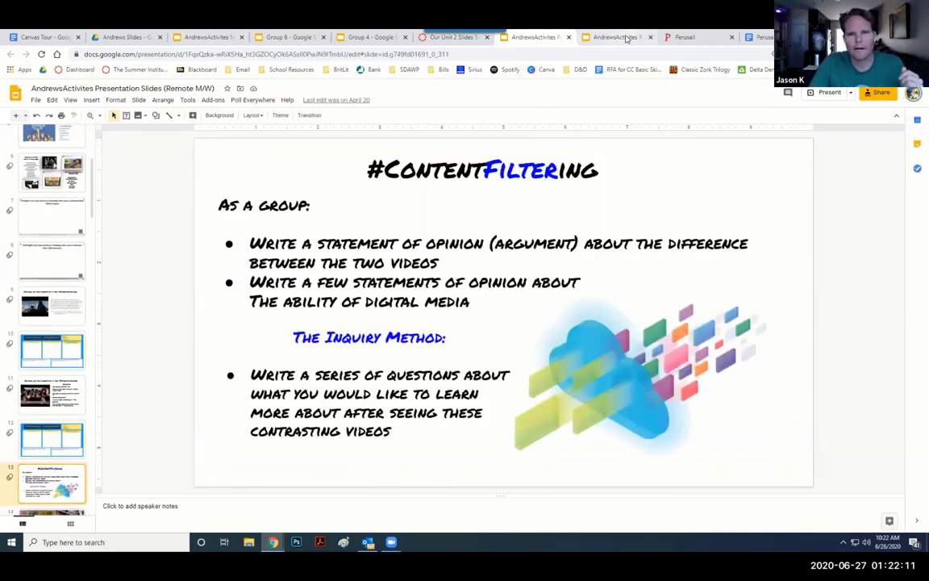
Switch to the AndrewsActivites Presentation Slides (Remote T/R) and view the meme collages on slides 8 and 9.
left_click(589, 37)
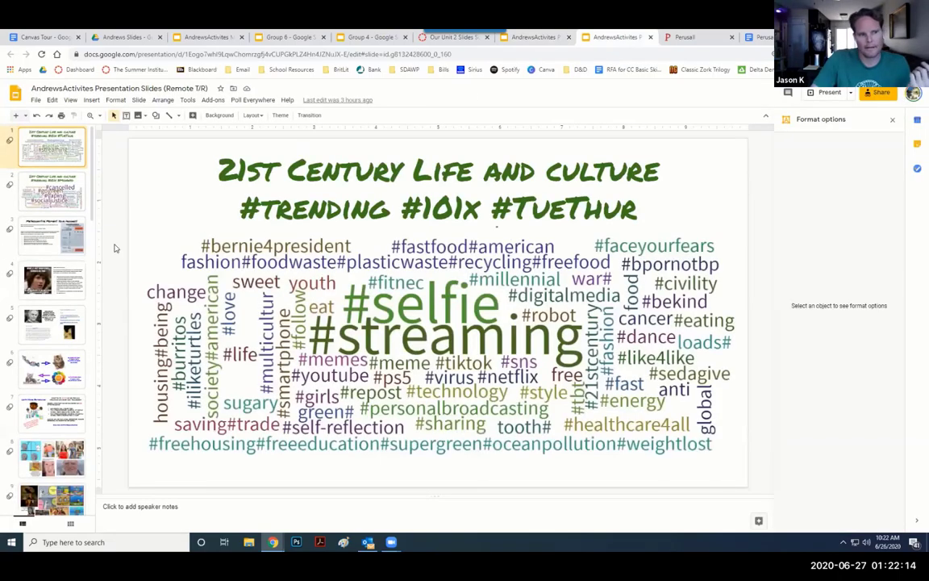
scroll(40, 345, "down", 3)
left_click(47, 305)
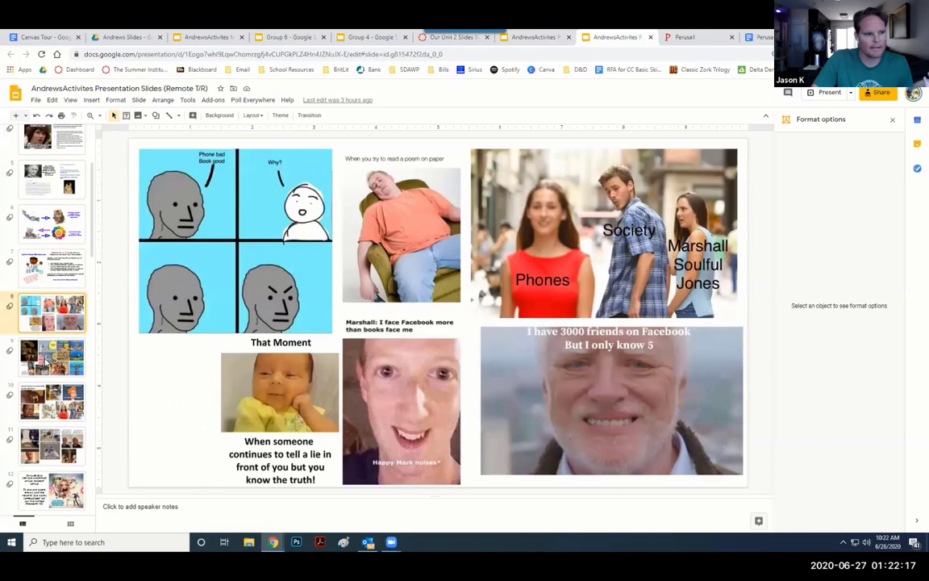
left_click(58, 367)
View the group links on slide 14 of the Remote T/R presentation, followed by the article summaries on slides 17 and 18.
scroll(58, 368, "down", 6)
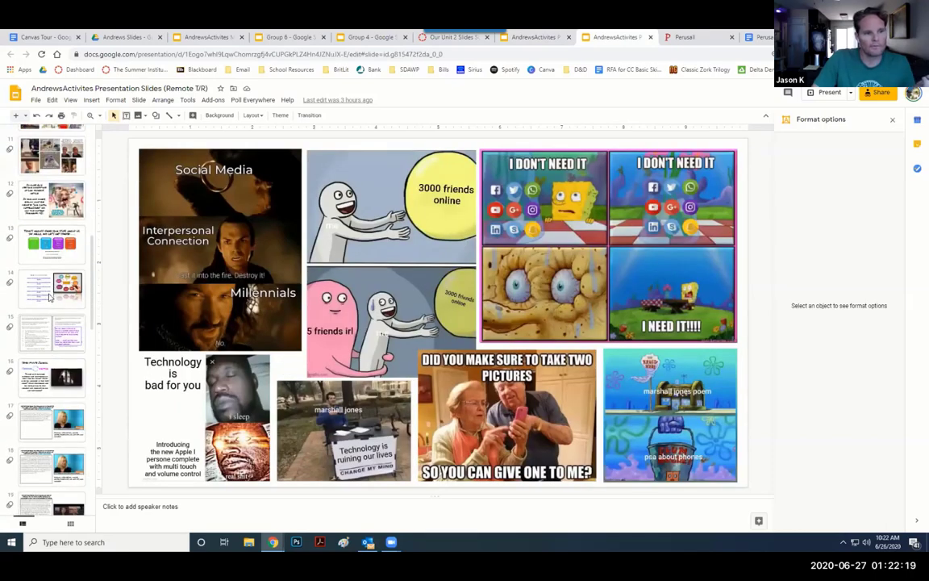
left_click(49, 297)
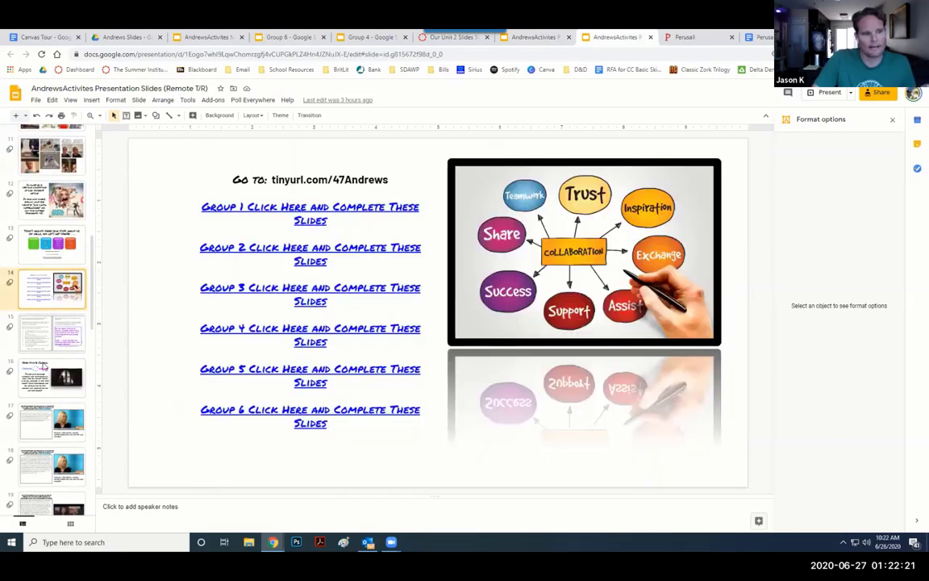
scroll(58, 347, "down", 1)
scroll(58, 349, "down", 1)
left_click(32, 307)
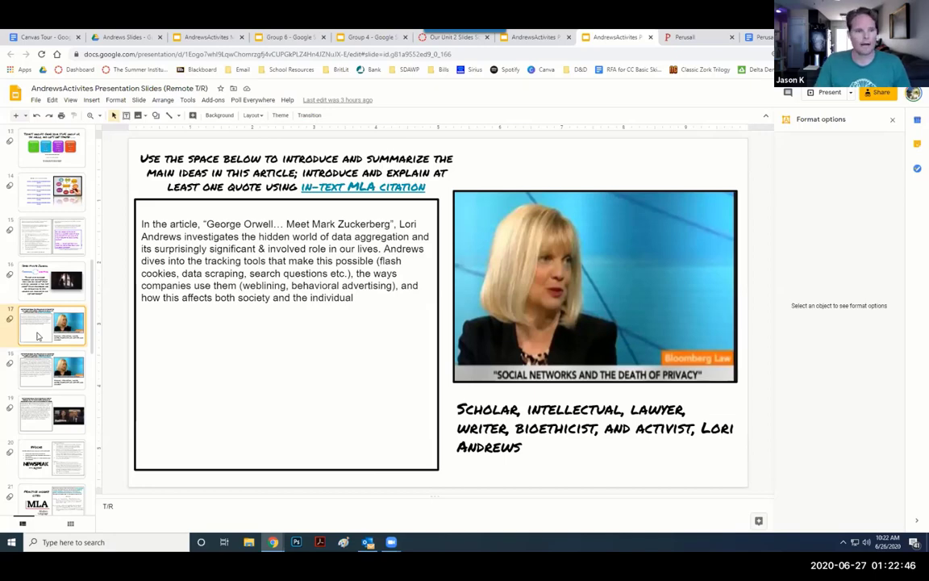
left_click(33, 378)
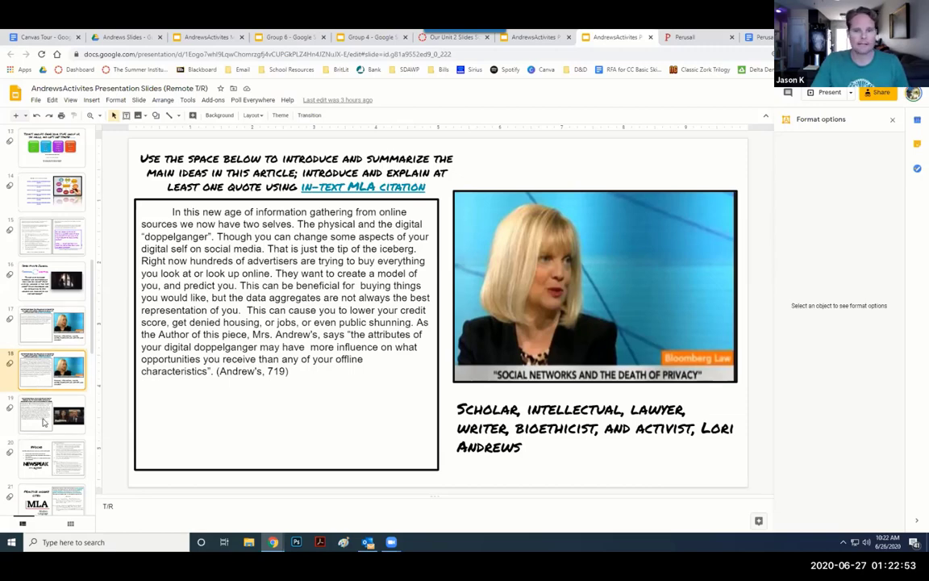
View the research summary, #Vocab, Practice Works Cited and Questions??? slides (19, 20, 21 and 23) of the Remote T/R presentation.
left_click(44, 422)
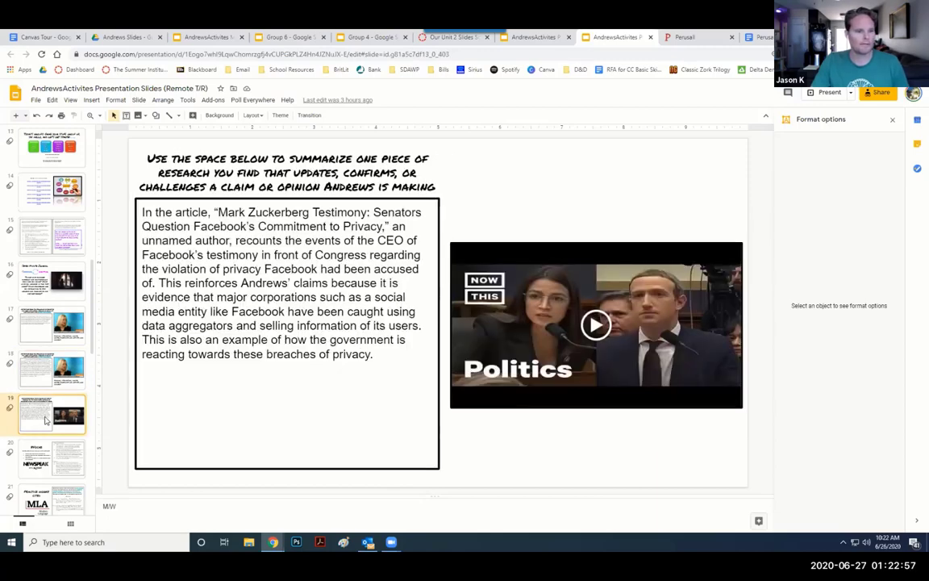
scroll(45, 419, "down", 2)
left_click(50, 378)
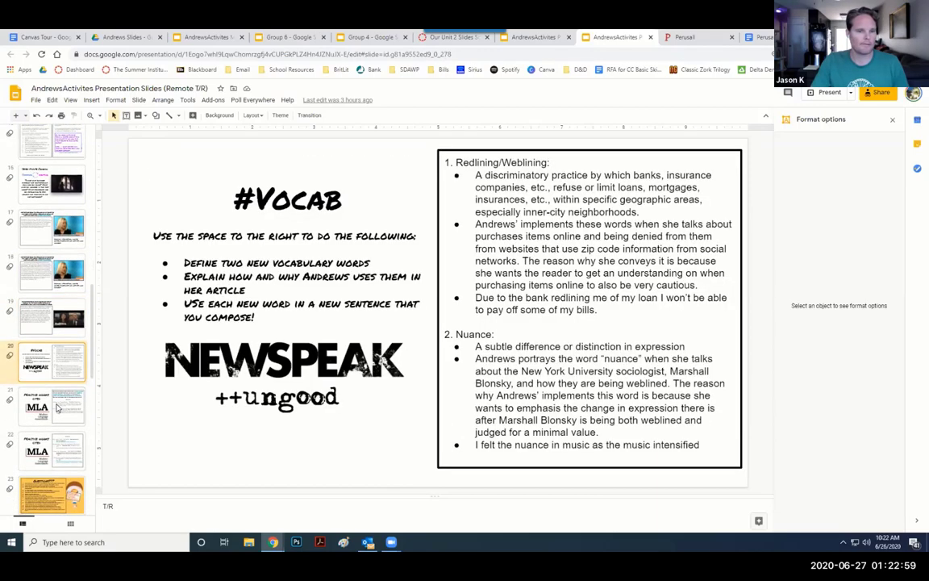
left_click(57, 407)
scroll(56, 407, "down", 1)
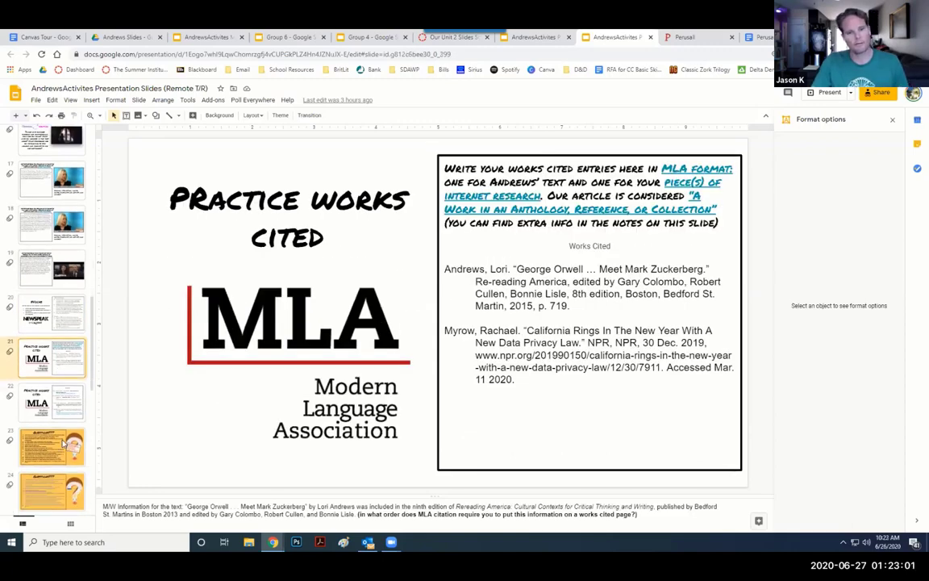
left_click(64, 442)
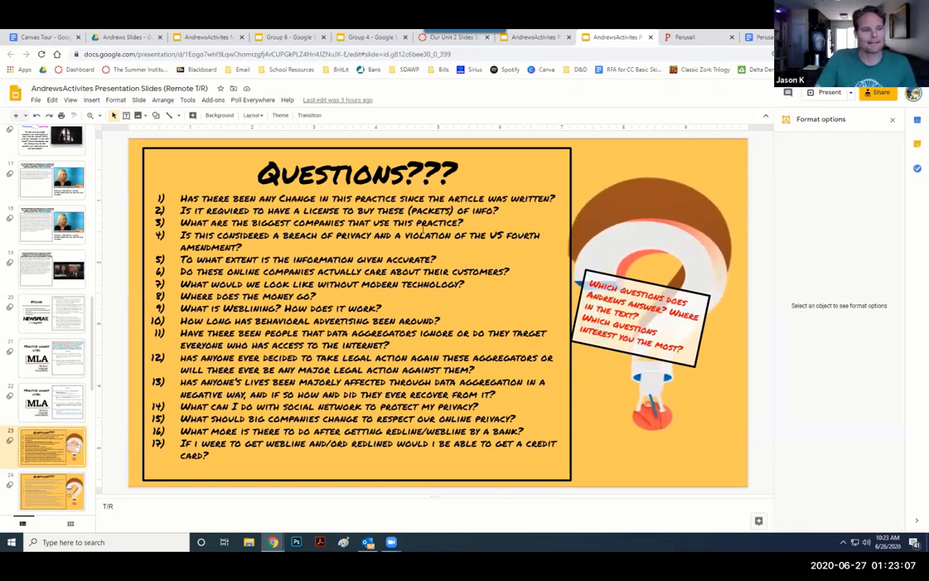
Present the deck full screen from the Questions??? slide, advance to the media bias chart and exit the slideshow.
left_click(816, 94)
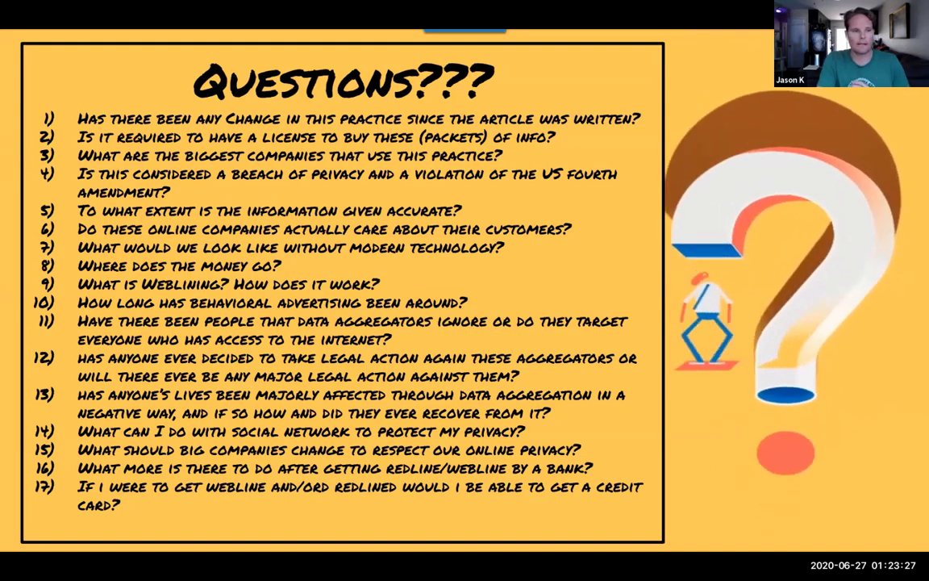
key("Right")
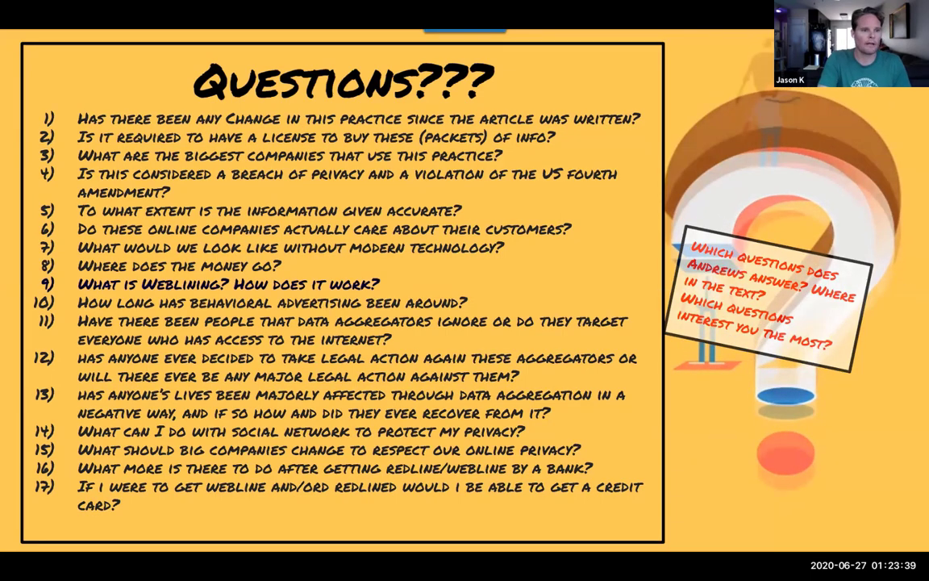
key("Right")
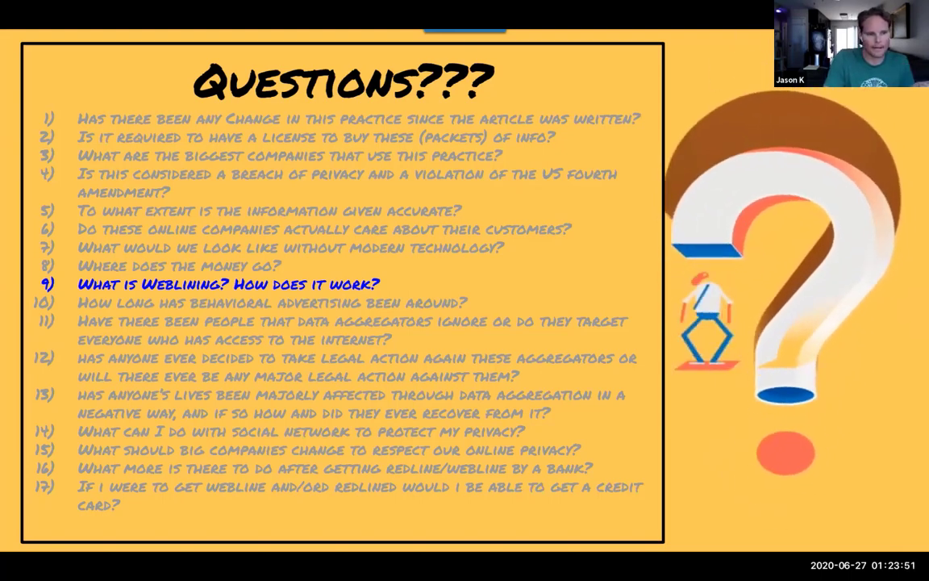
key("Right")
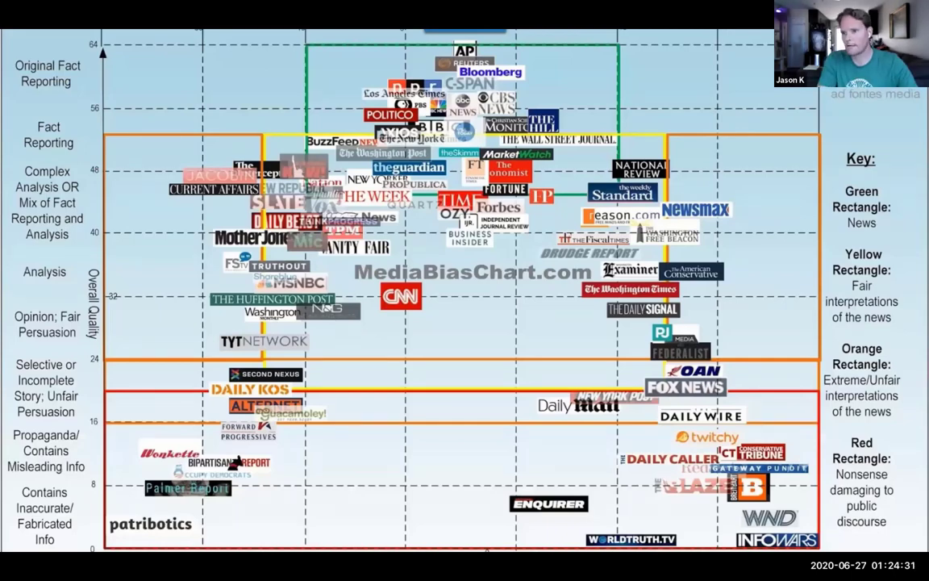
key("Escape")
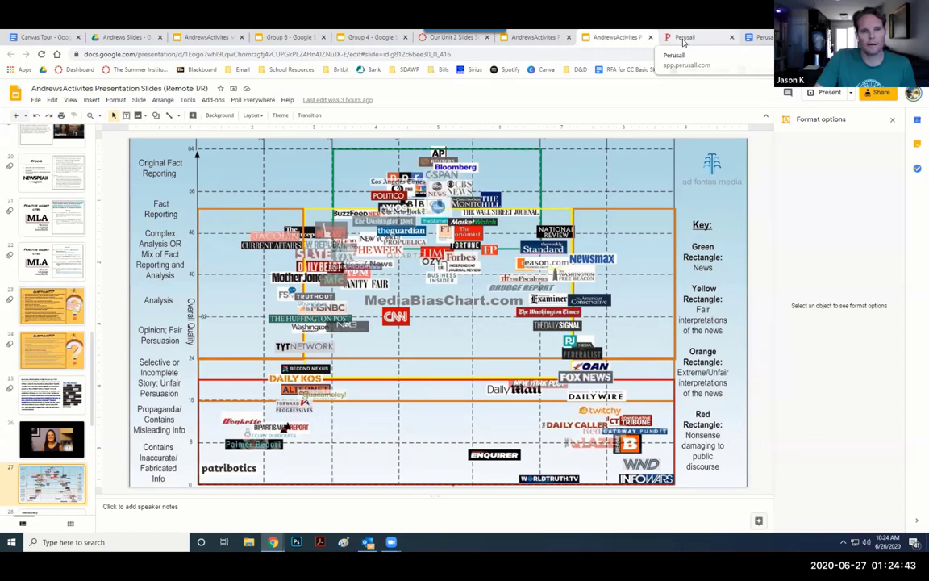
Open the Essay Prompt: Group Annotations assignment from the Weeks 8 - 10: Research + Writing module in Canvas.
left_click(684, 39)
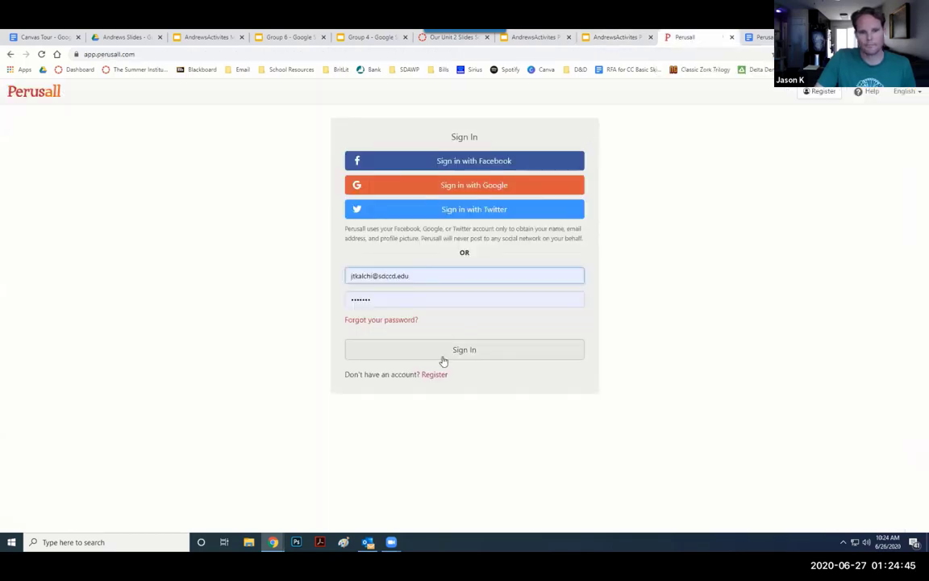
left_click(461, 37)
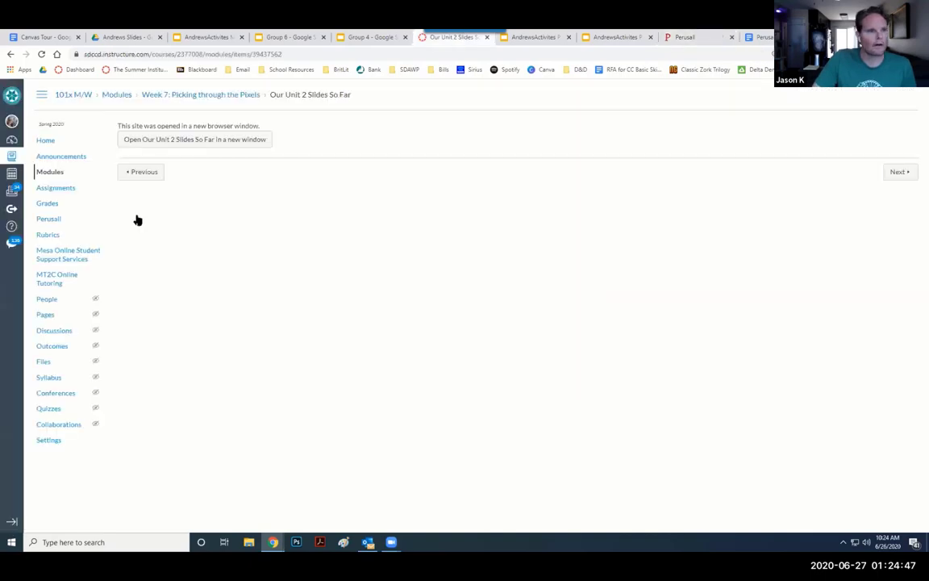
left_click(46, 173)
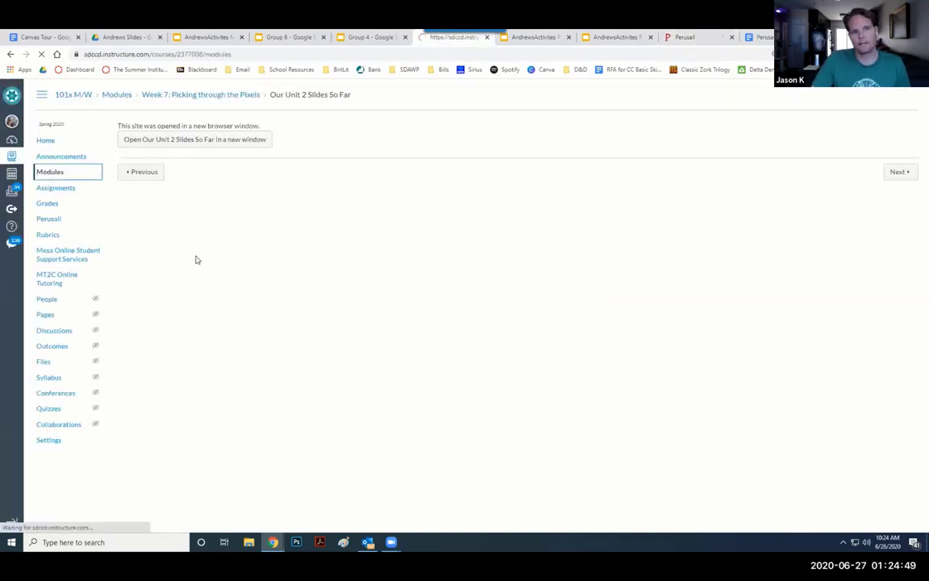
scroll(282, 255, "down", 20)
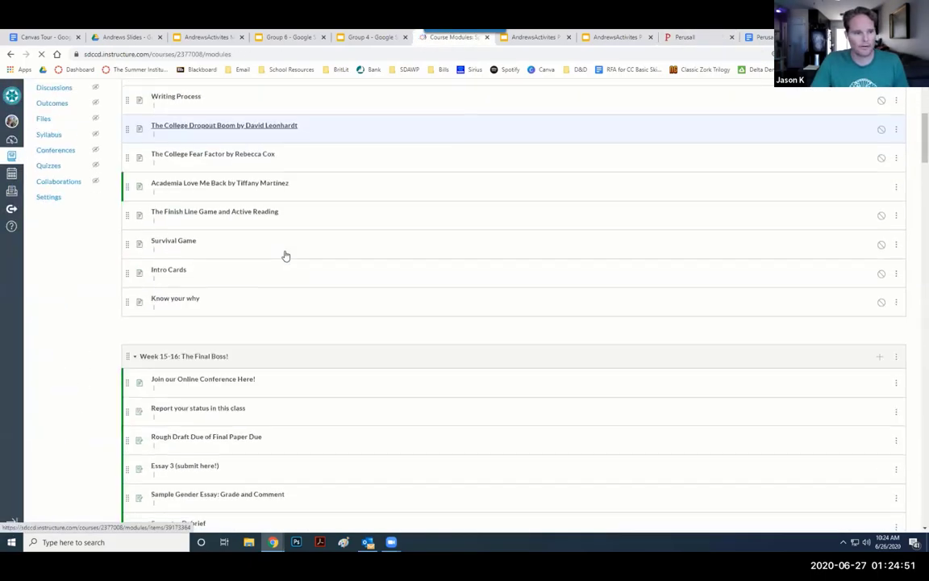
scroll(284, 255, "down", 15)
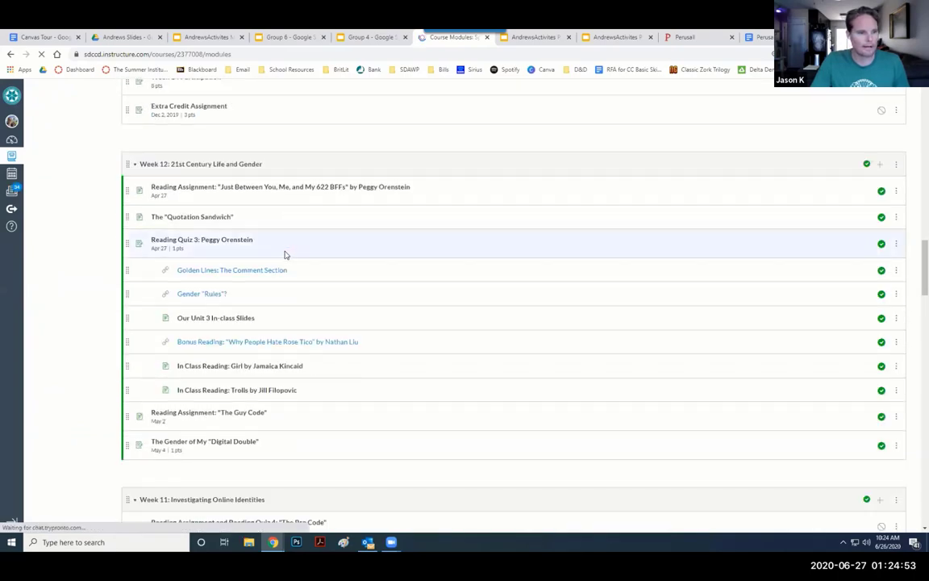
scroll(284, 255, "down", 6)
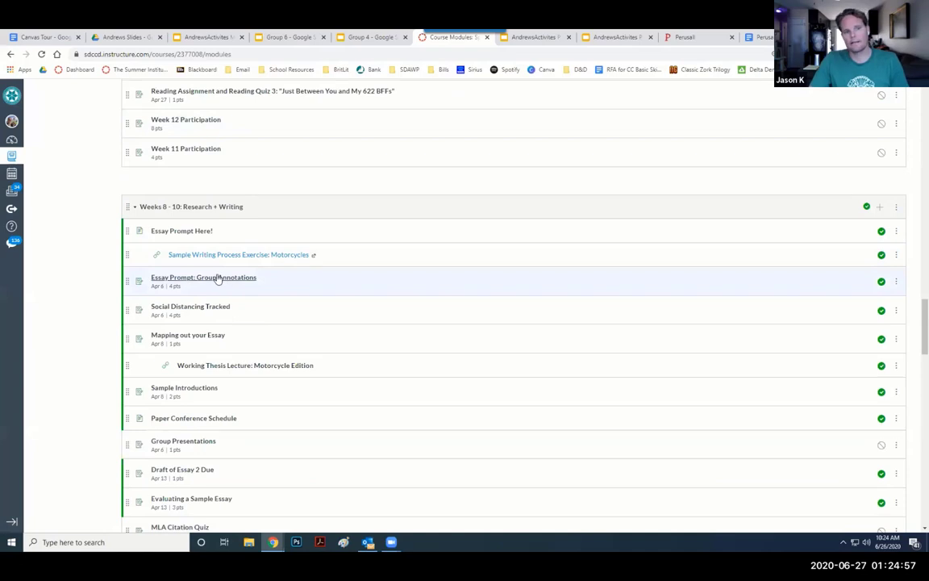
left_click(216, 278)
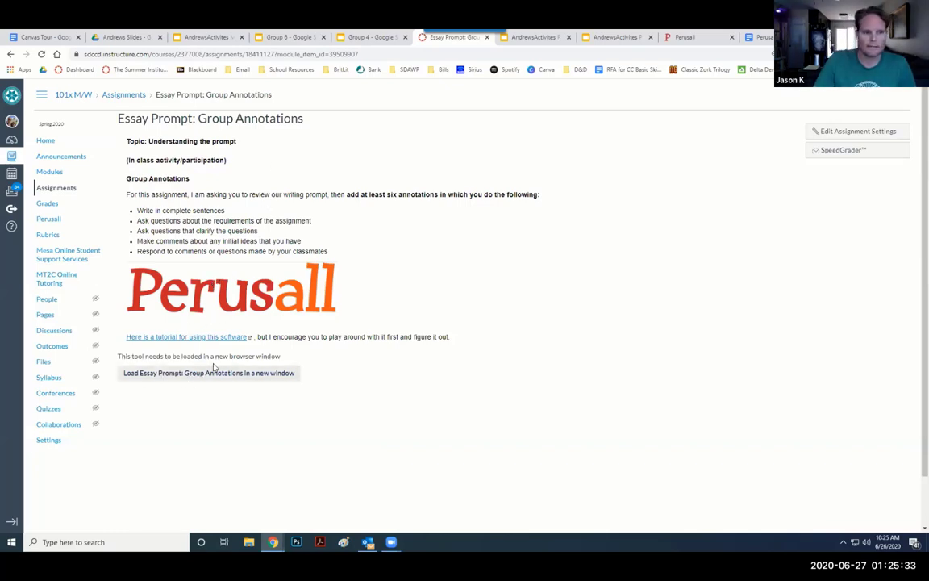
Load the assignment's tool, sign in to Perusall and open the BeliefShaping2020 assignment document in the Spring 2020 ENGL 101 M/W course.
left_click(184, 373)
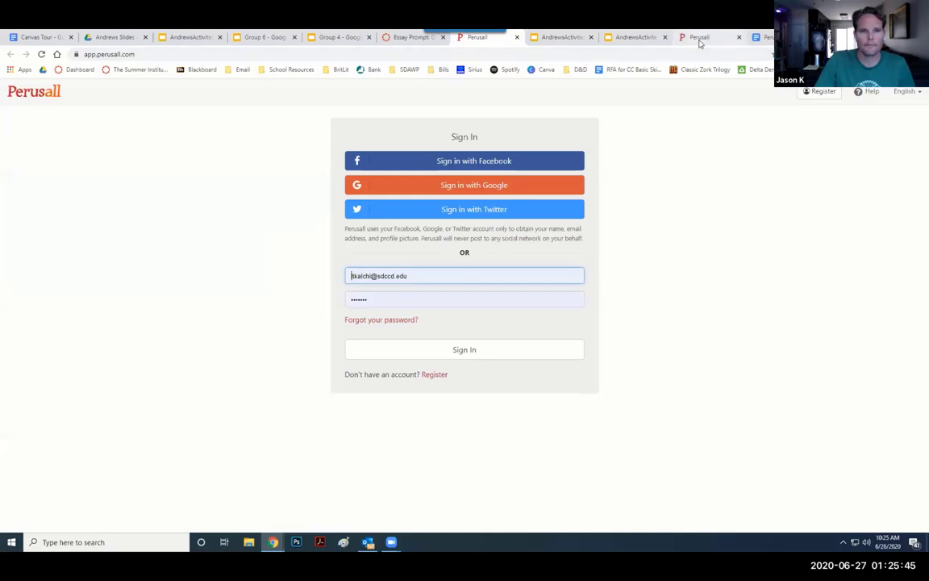
left_click(468, 347)
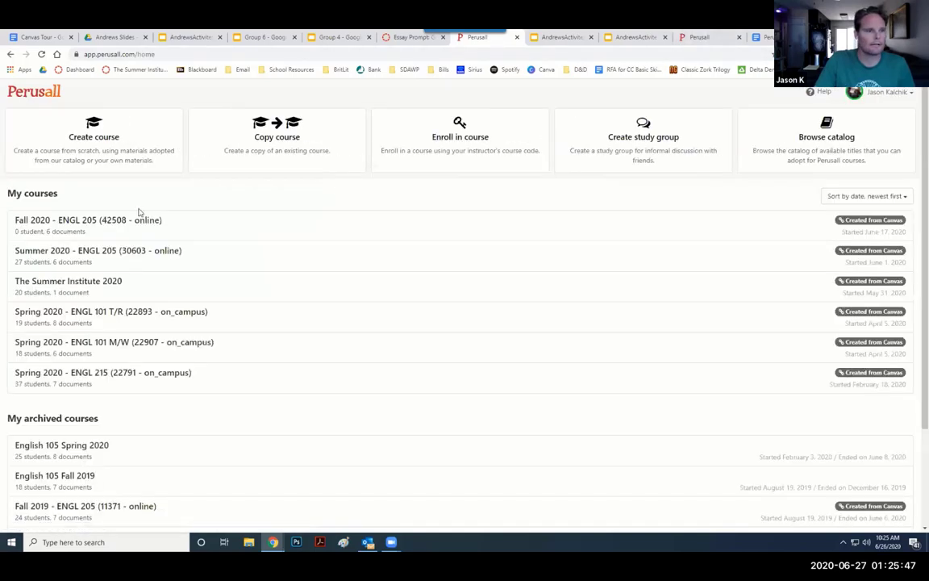
left_click(82, 346)
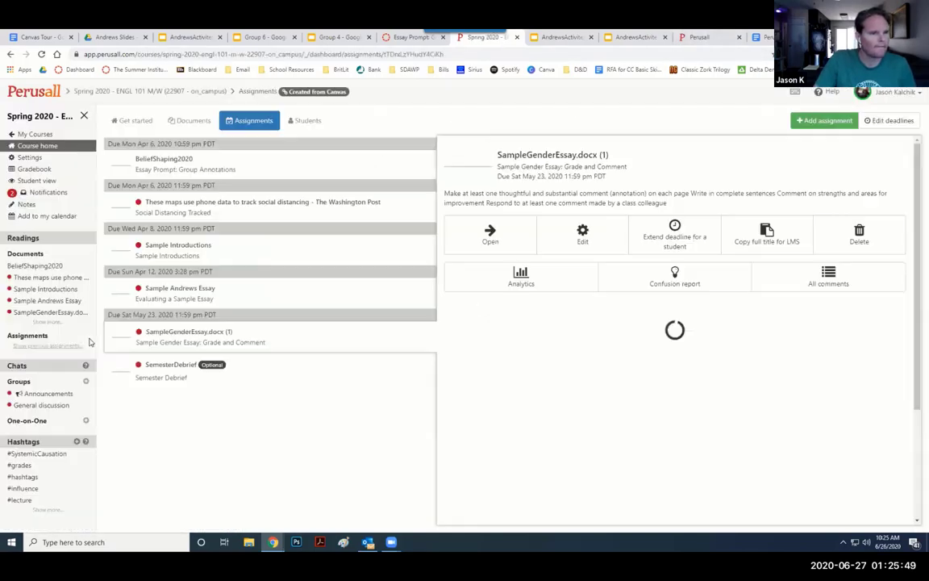
left_click(157, 178)
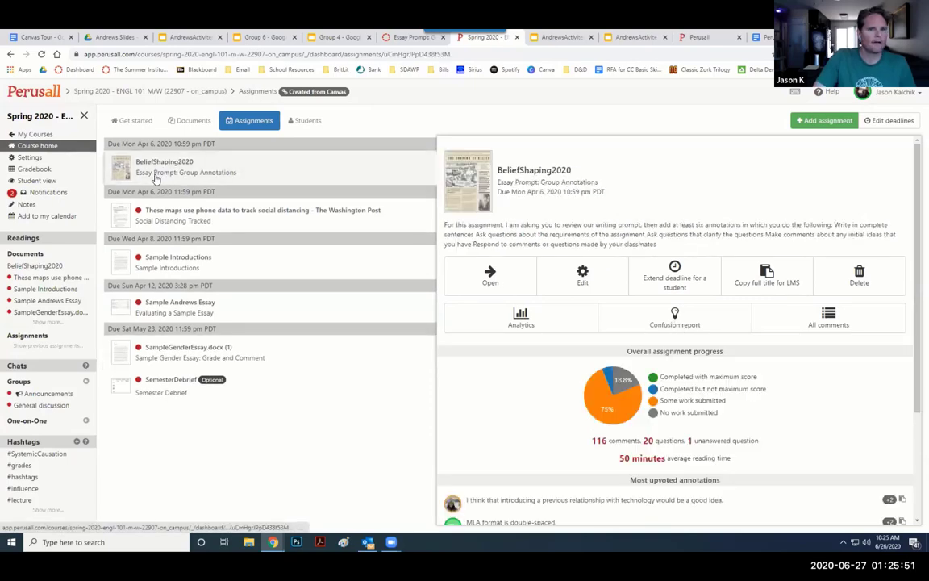
left_click(491, 278)
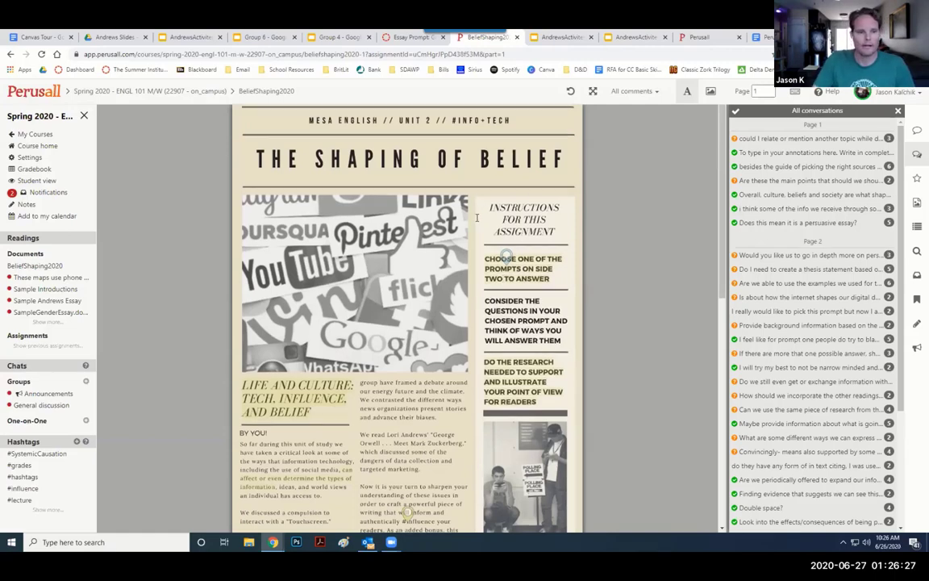
Look over both pages of The Shaping of Belief essay prompt and return to its first page.
scroll(476, 217, "down", 5)
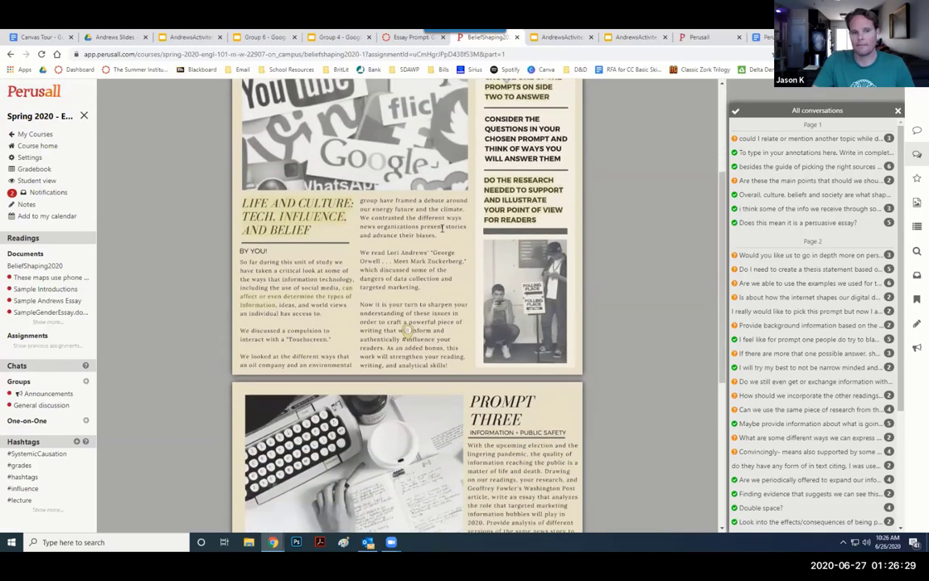
scroll(442, 228, "down", 7)
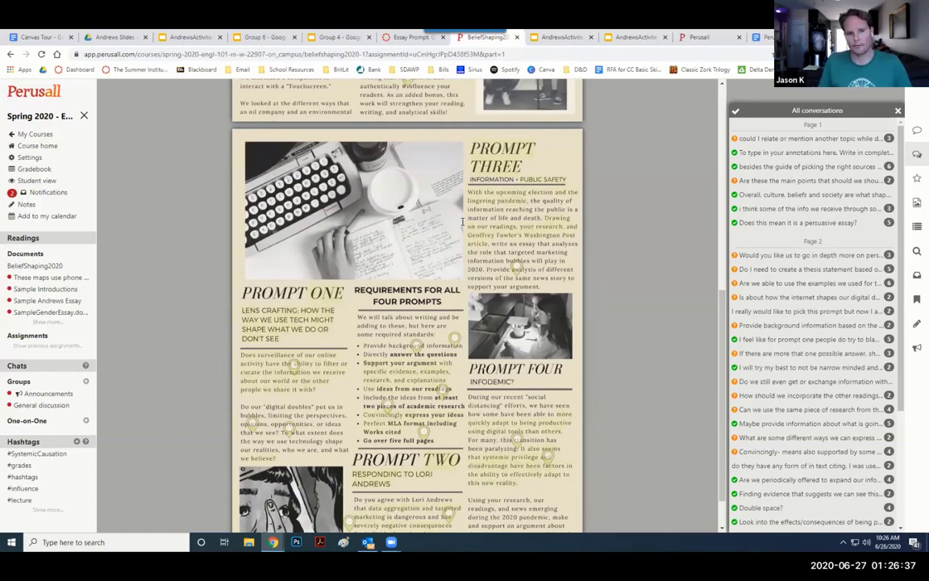
scroll(476, 230, "up", 1)
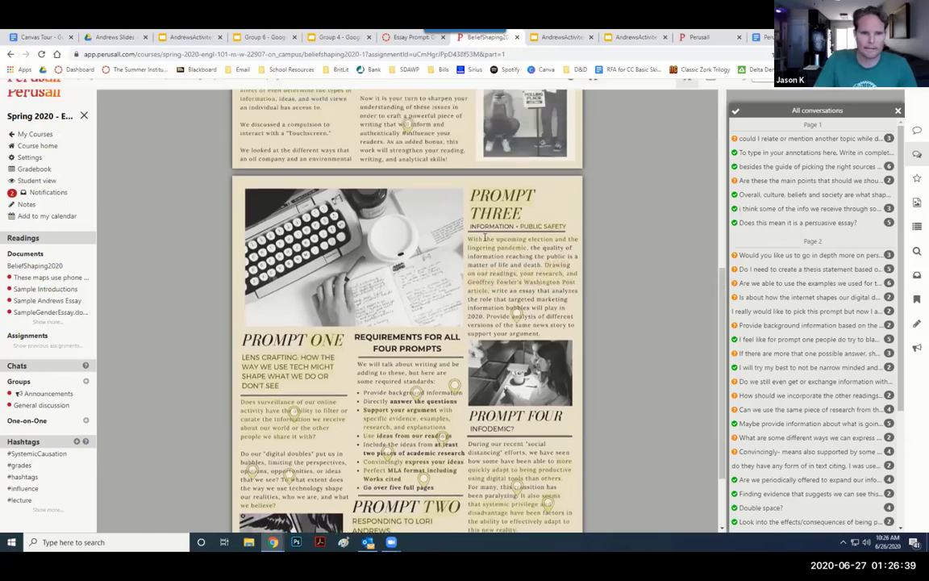
scroll(484, 238, "up", 7)
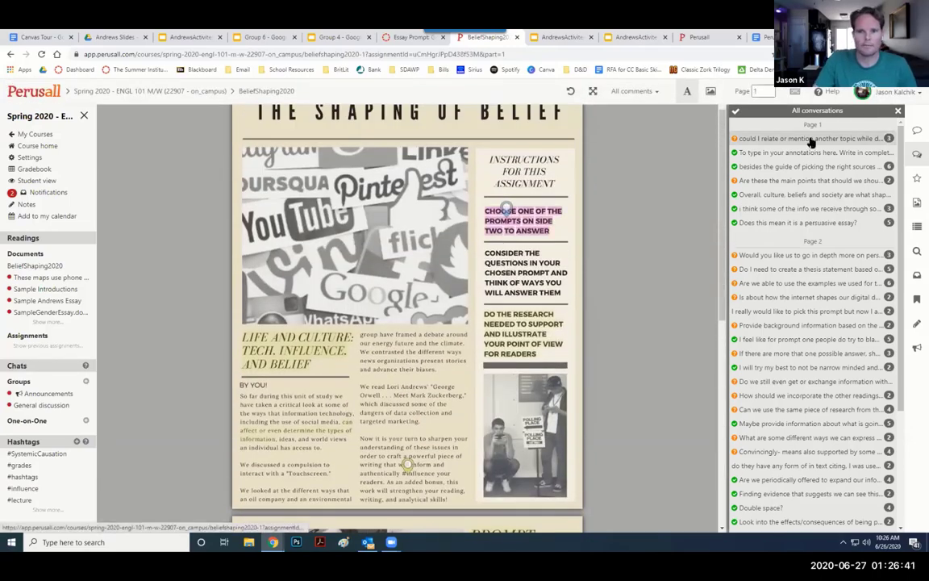
Browse the annotation conversations on page 1 of the prompt, starting from the comment on typing annotations in complete sentences.
left_click(810, 142)
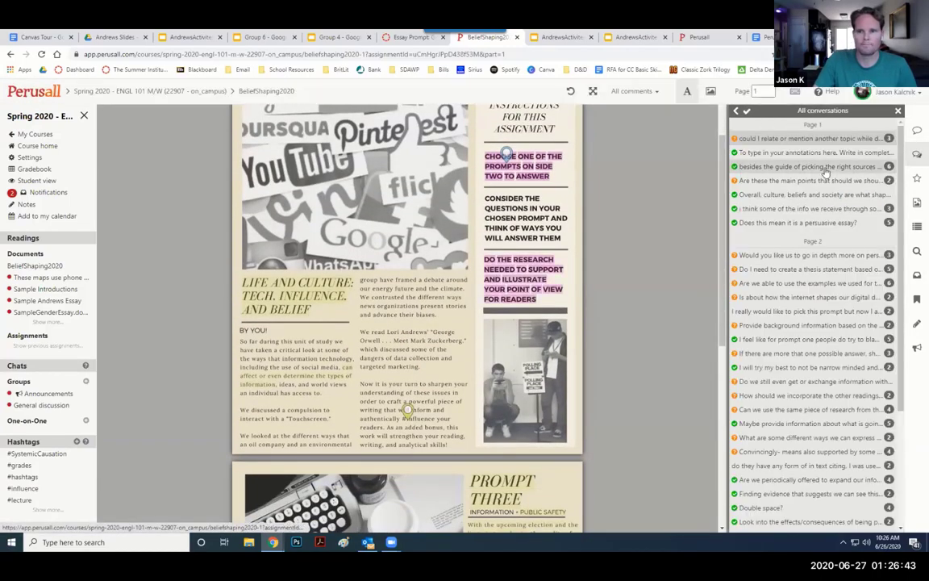
left_click(806, 153)
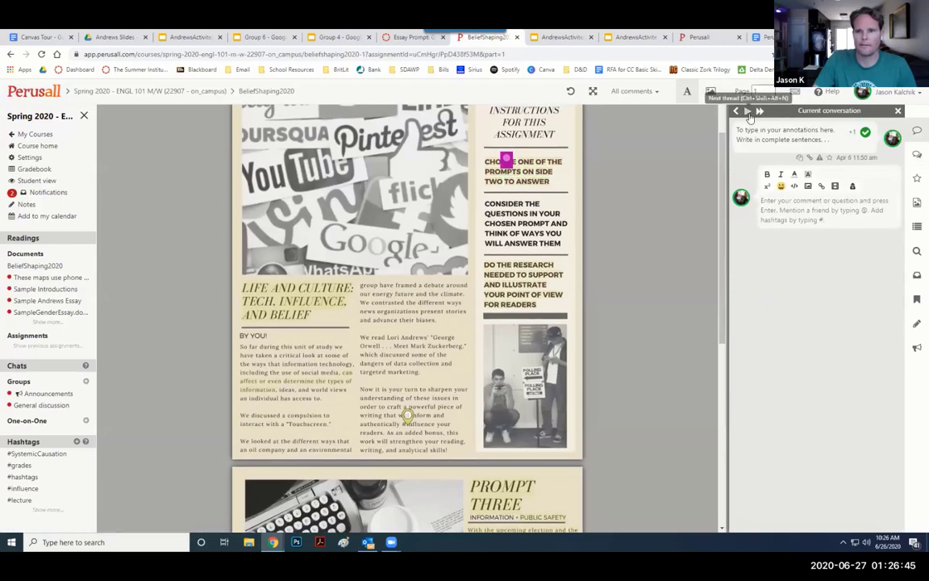
left_click(749, 113)
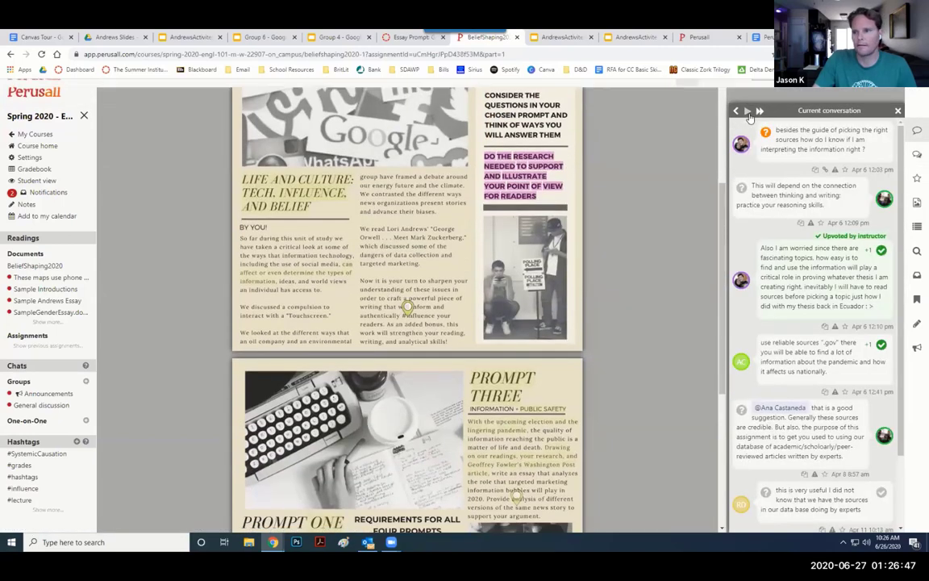
left_click(749, 114)
left_click(749, 113)
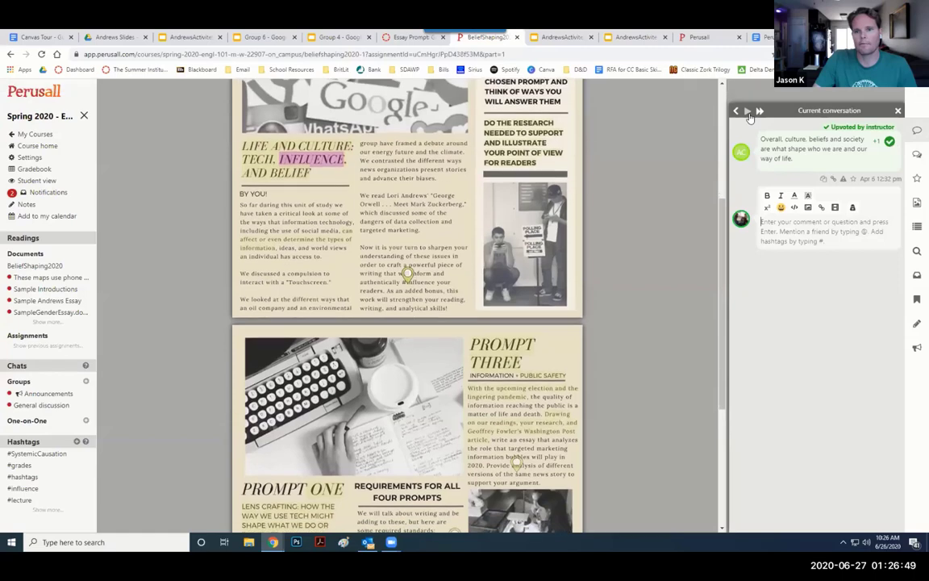
left_click(748, 113)
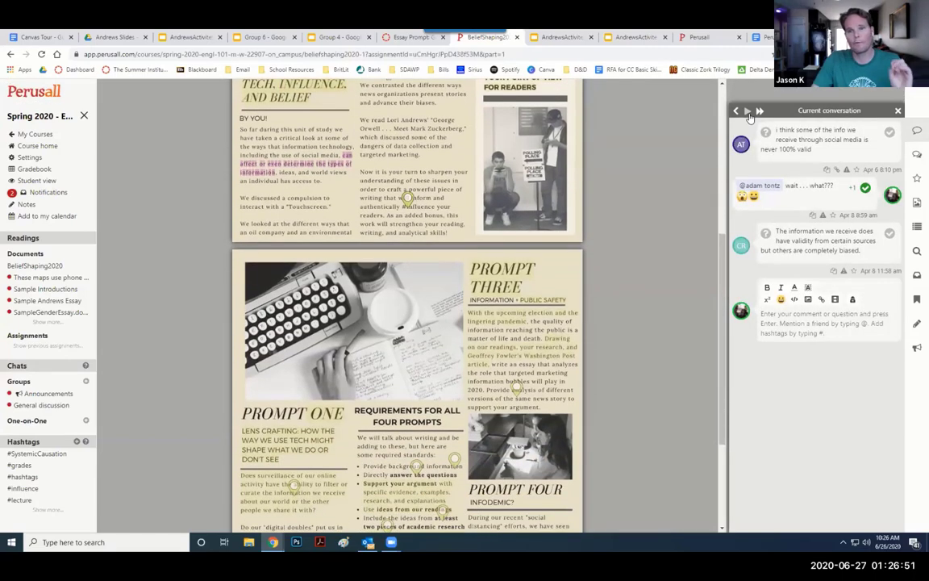
Step through the page 2 annotation threads, from the Prompt Three questions to the one on providing background information.
left_click(749, 113)
left_click(749, 114)
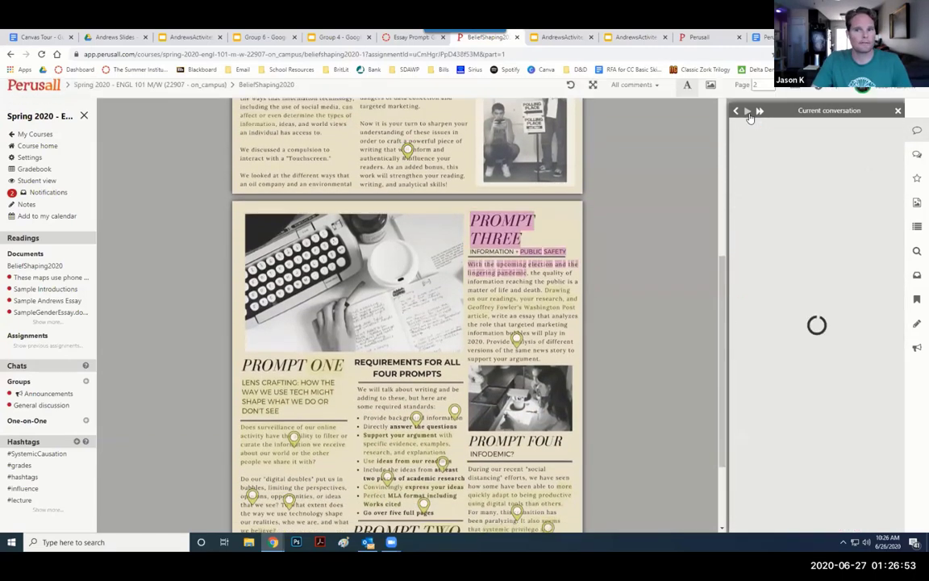
left_click(748, 113)
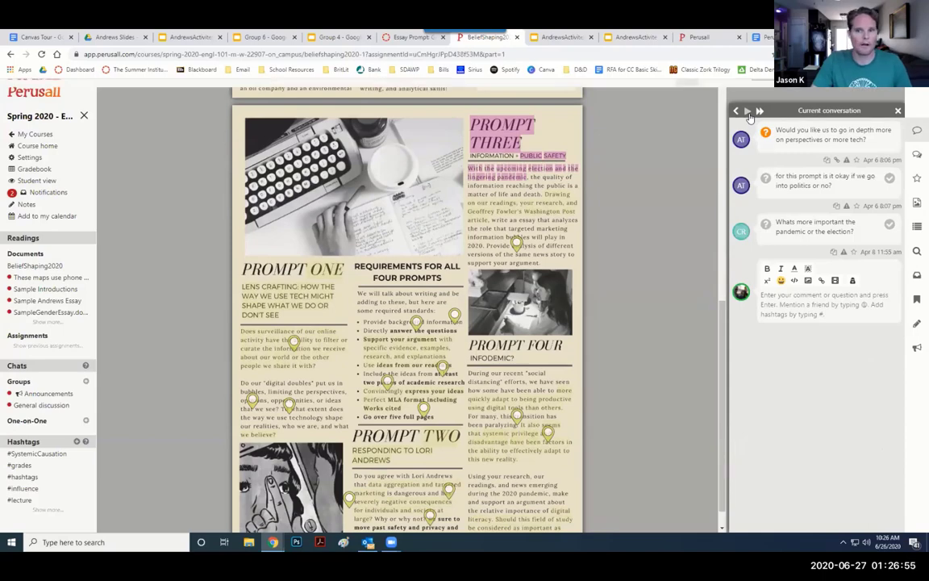
left_click(749, 114)
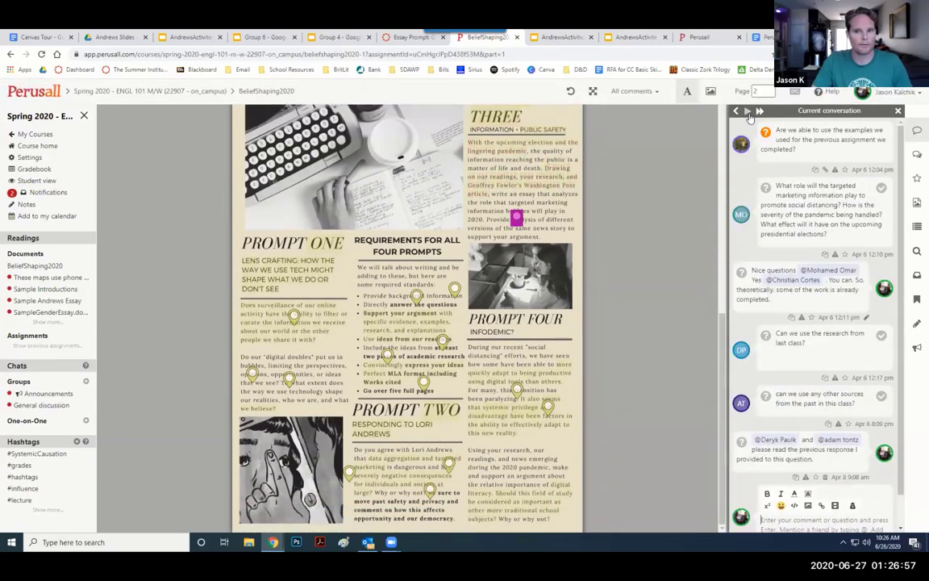
left_click(749, 114)
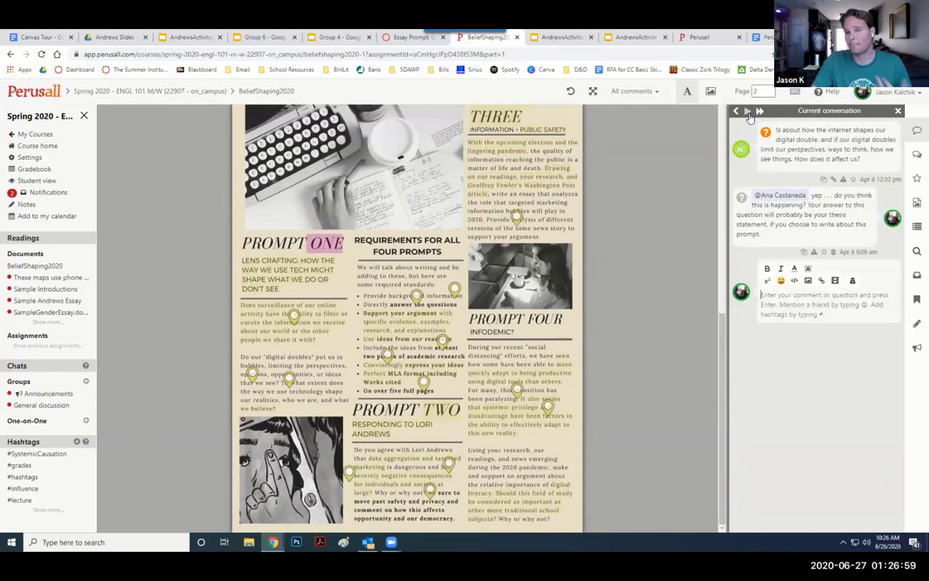
left_click(749, 114)
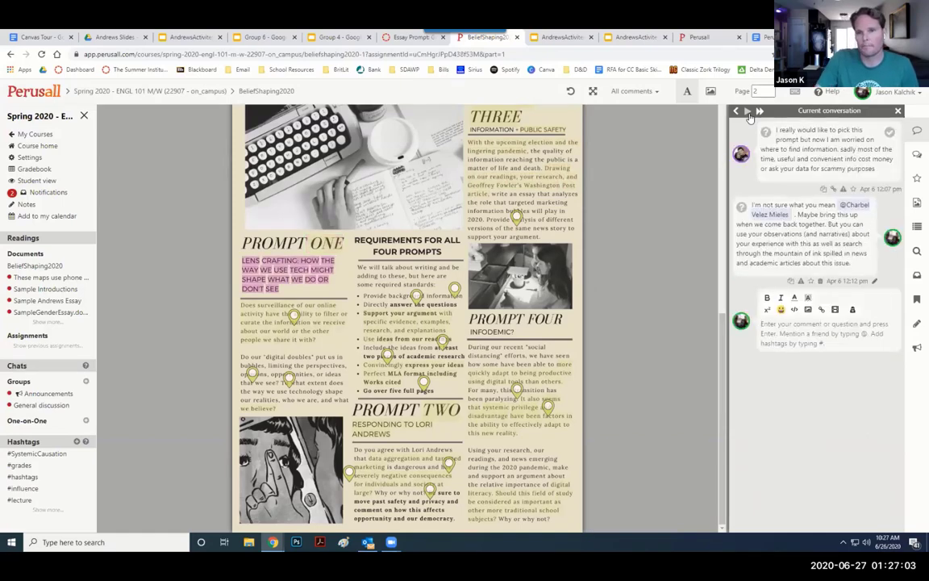
left_click(749, 113)
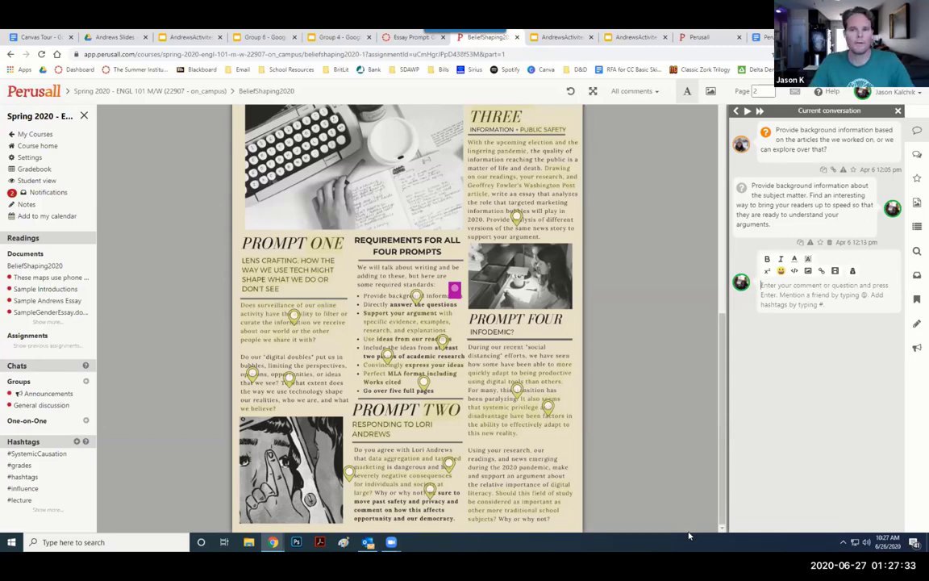
Switch to the Perusall Credentials document with the Canvas setup steps.
left_click(762, 37)
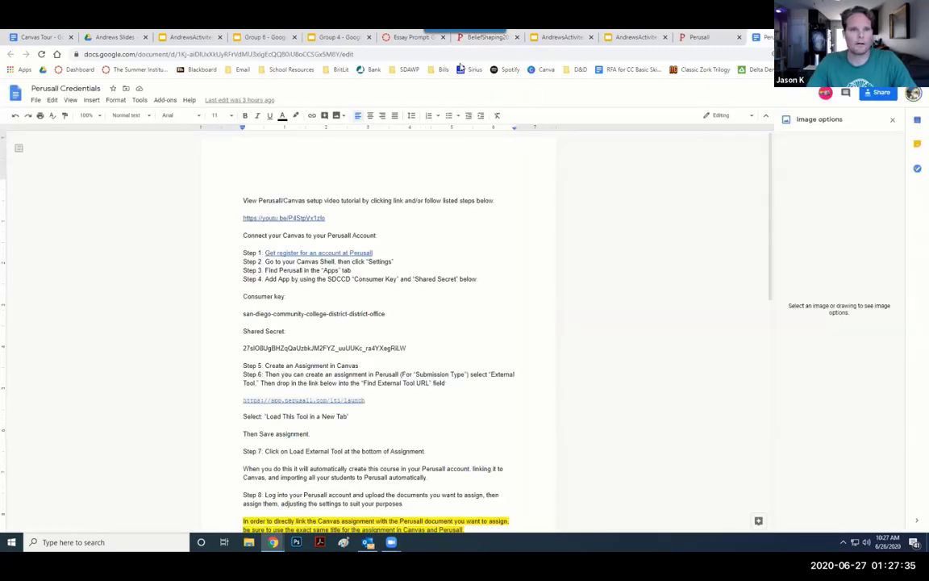